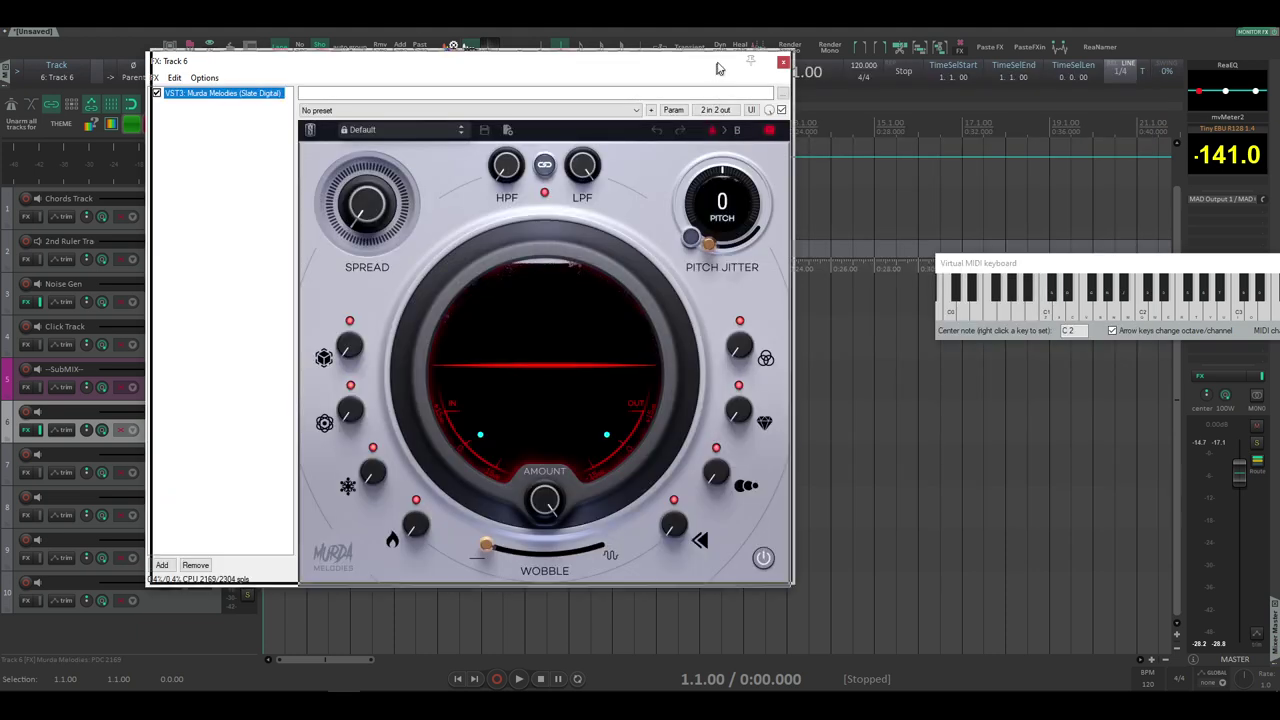
Preview Cymatics - Cobra Guitar Loop 1 (100 BPM) from the Media Explorer and return to the Murda Melodies plugin
{"action": "left_click_drag", "start_coordinate": [713, 55], "coordinate": [810, 55]}
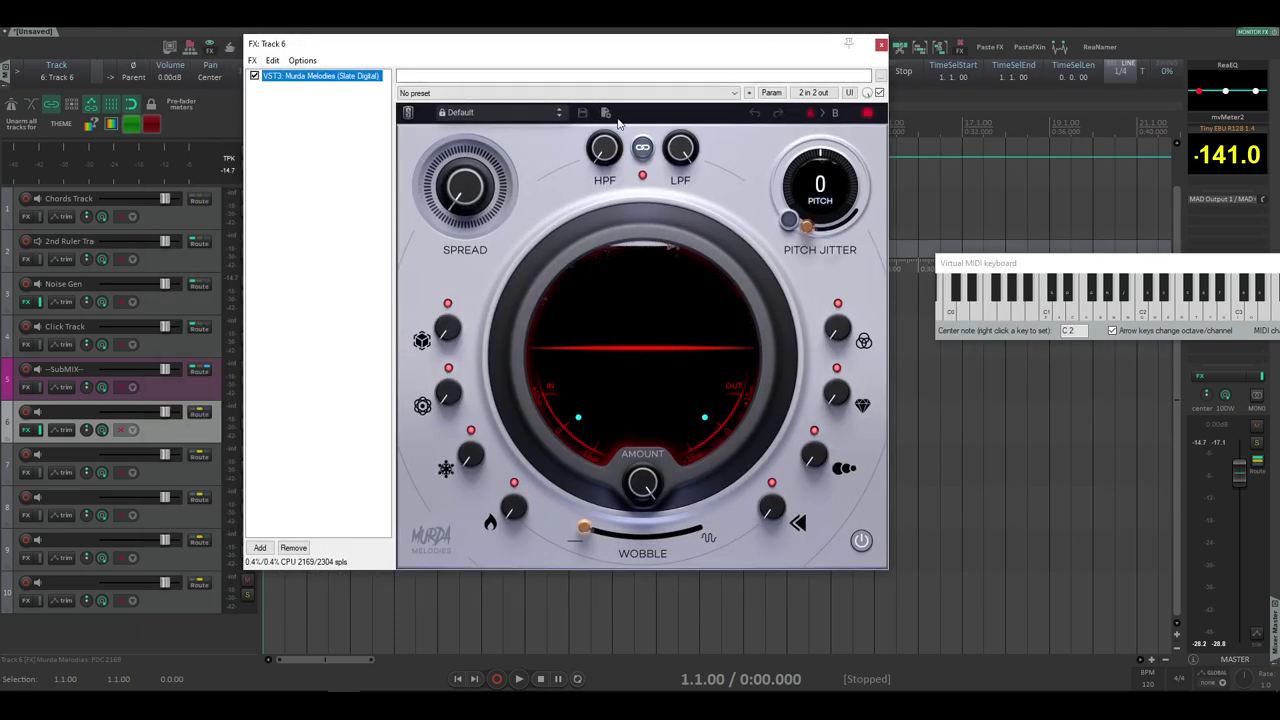
{"action": "key", "text": "ctrl+alt+x"}
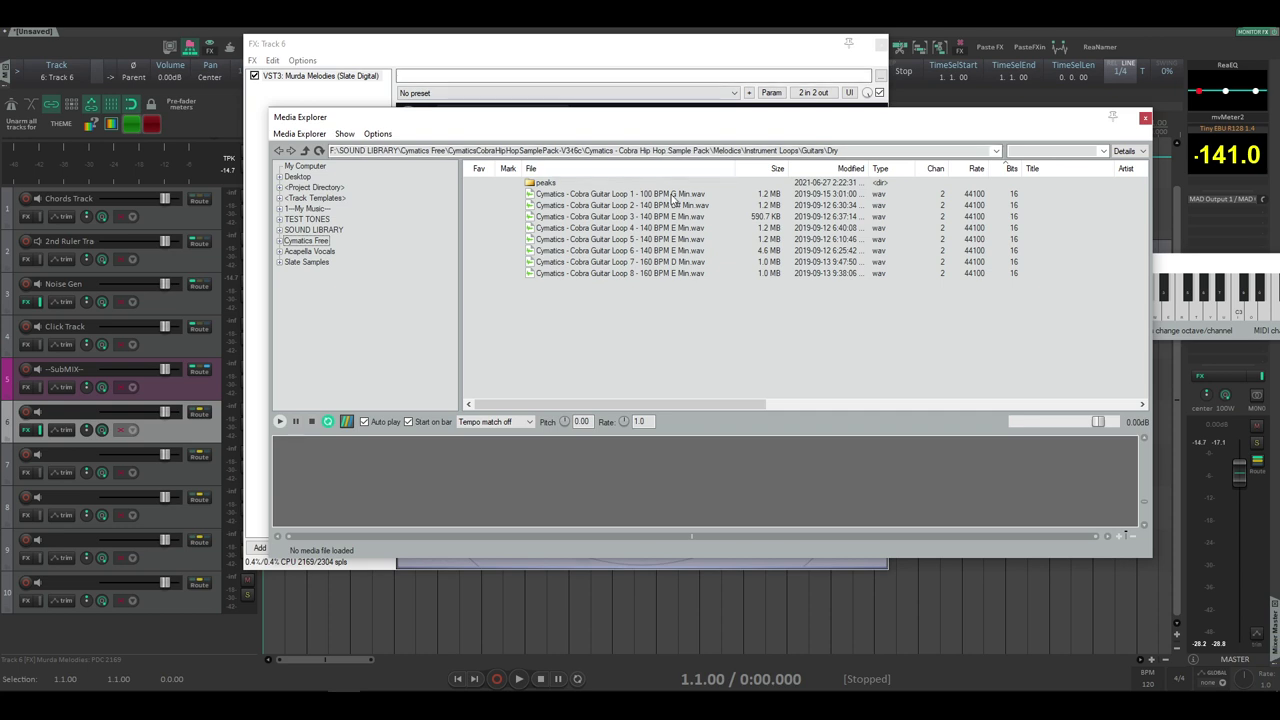
{"action": "left_click", "coordinate": [673, 195]}
{"action": "left_click", "coordinate": [686, 49]}
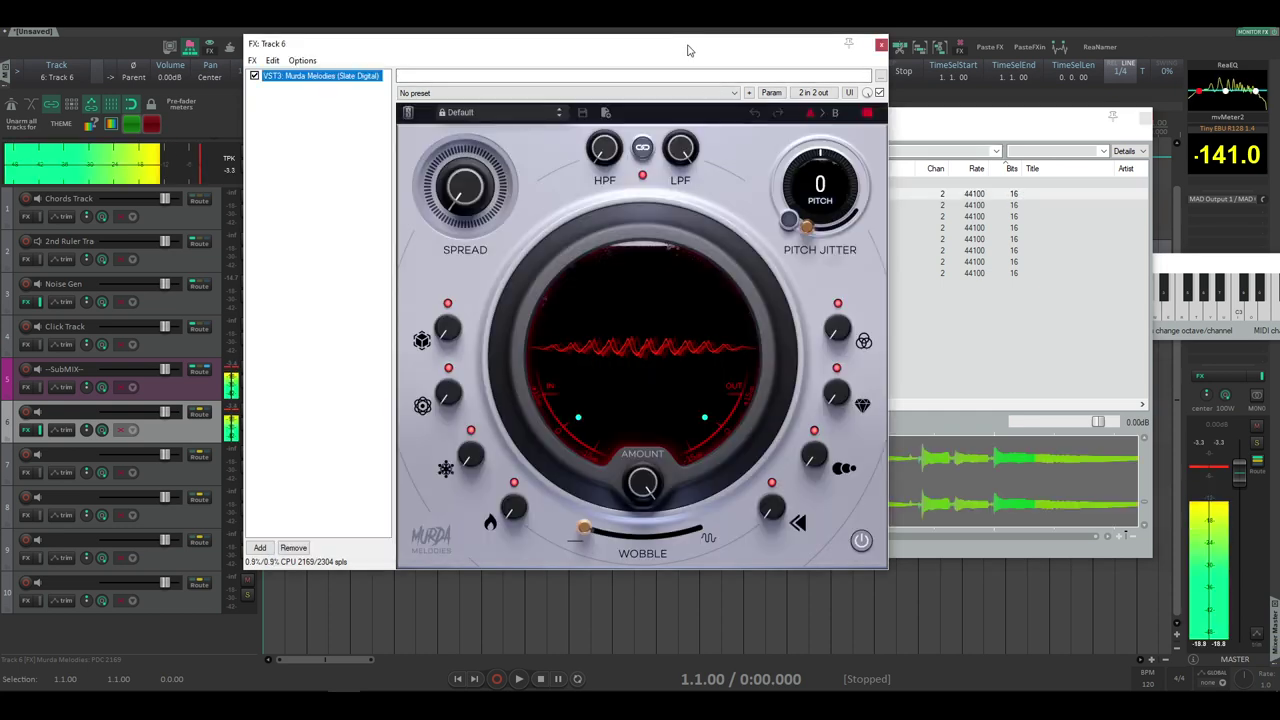
Compare the loop with Murda Melodies bypassed and enabled, and try out the Spread and HPF controls
{"action": "left_click", "coordinate": [255, 76]}
{"action": "left_click", "coordinate": [255, 76]}
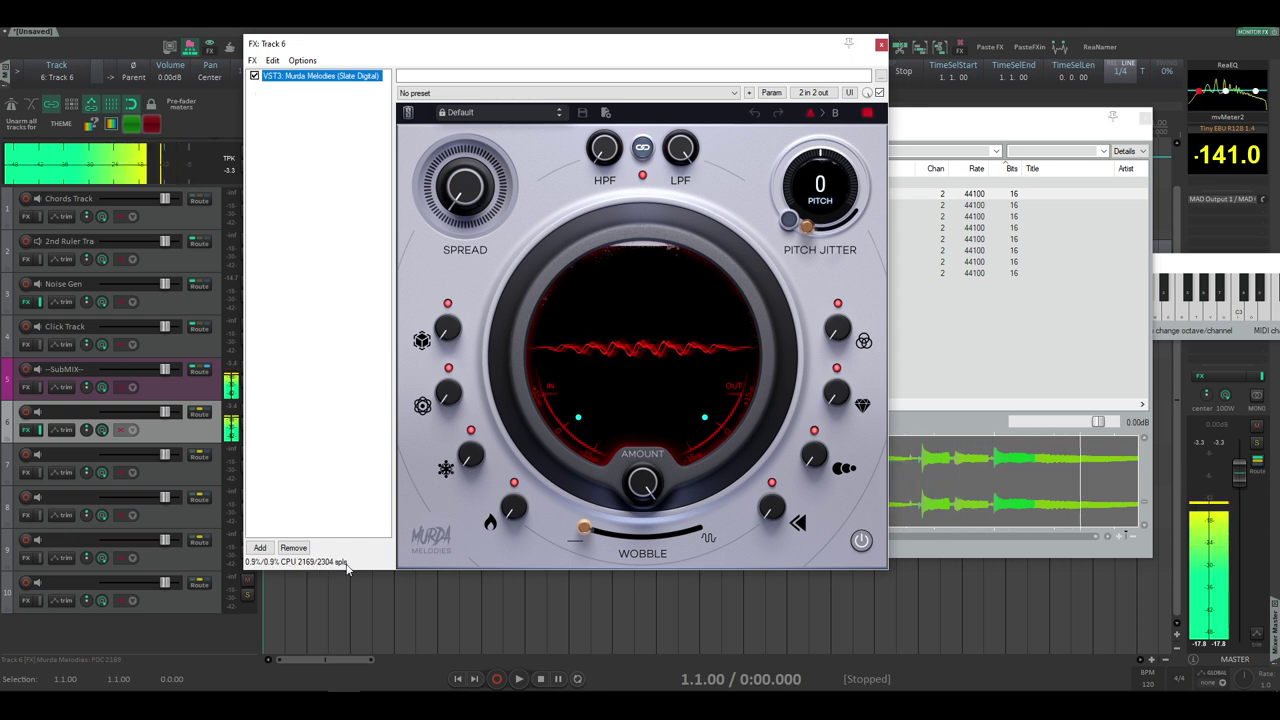
{"action": "left_click_drag", "start_coordinate": [479, 201], "coordinate": [498, 281]}
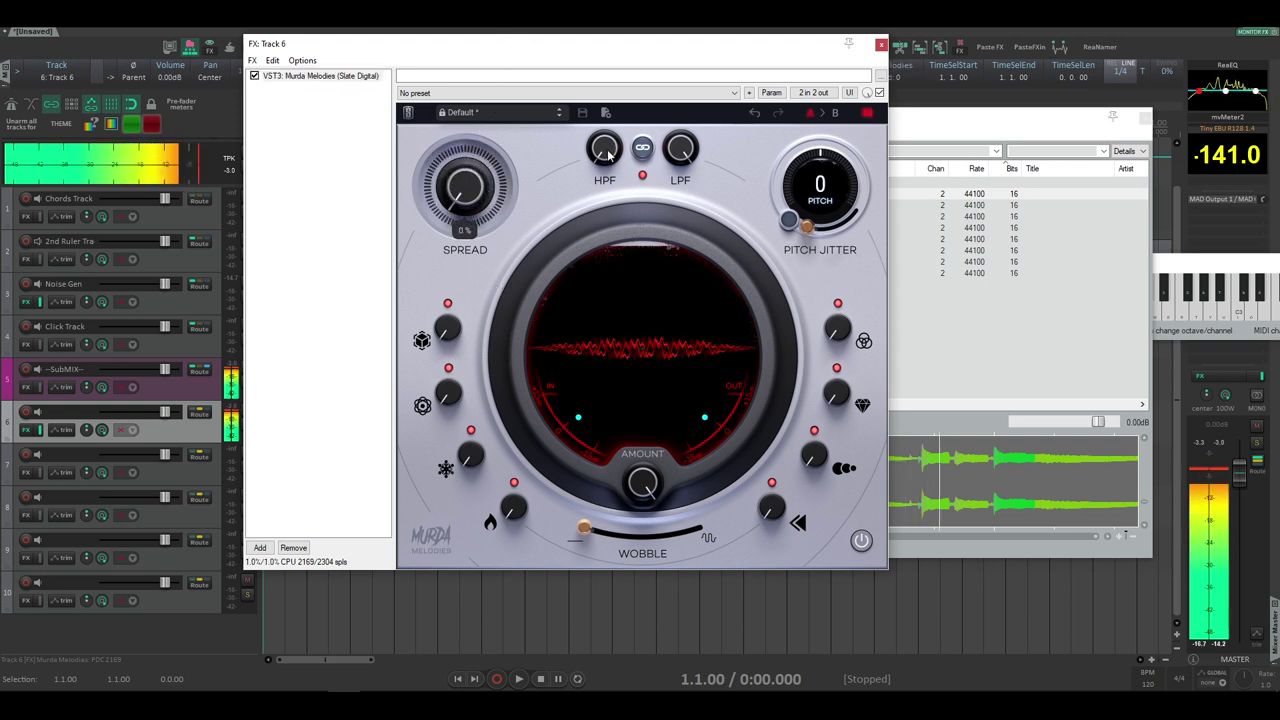
{"action": "left_click_drag", "start_coordinate": [610, 153], "coordinate": [708, 160]}
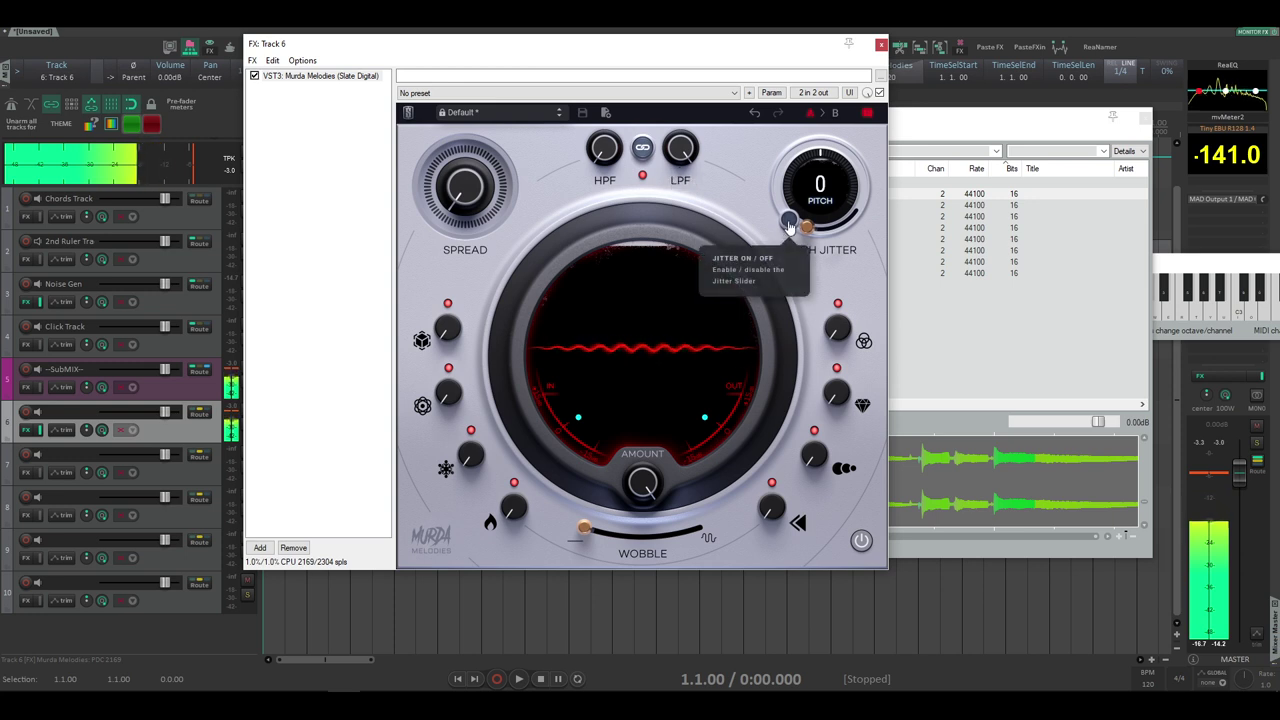
Set Pitch to 12 and switch on Pitch Jitter with its slider raised to about the middle
{"action": "left_click_drag", "start_coordinate": [820, 205], "coordinate": [830, 148]}
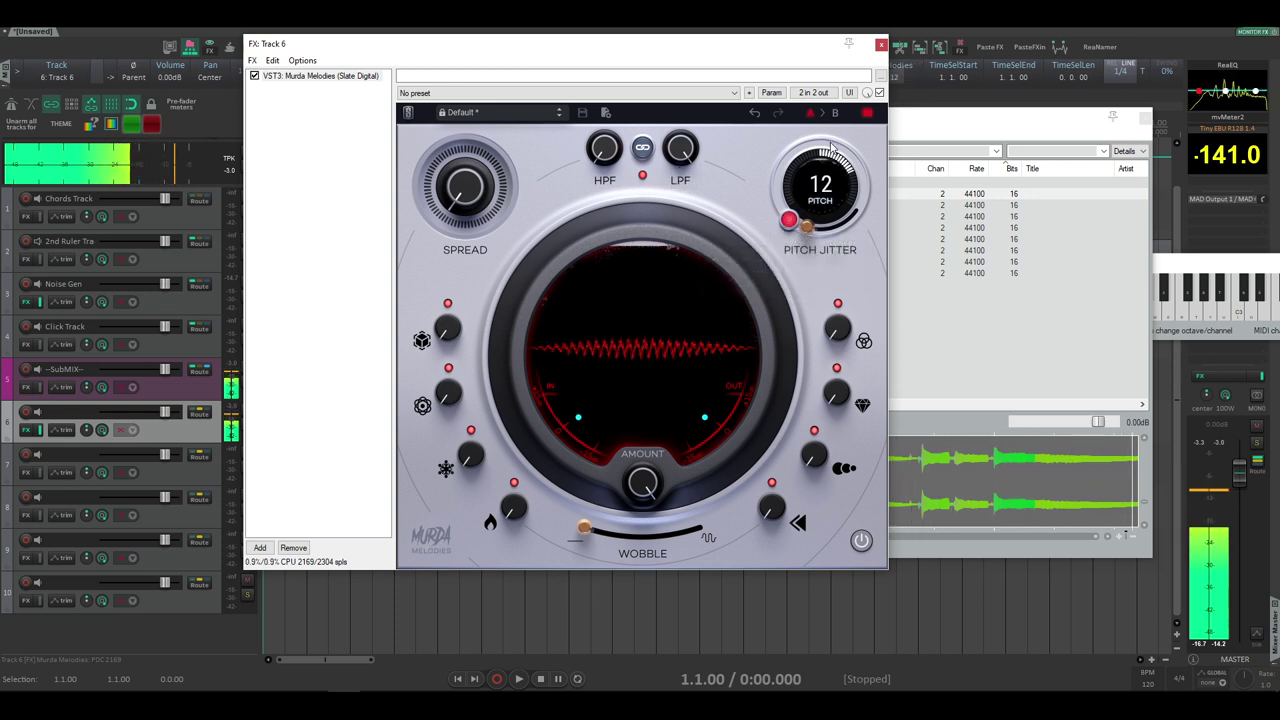
{"action": "left_click", "coordinate": [790, 221]}
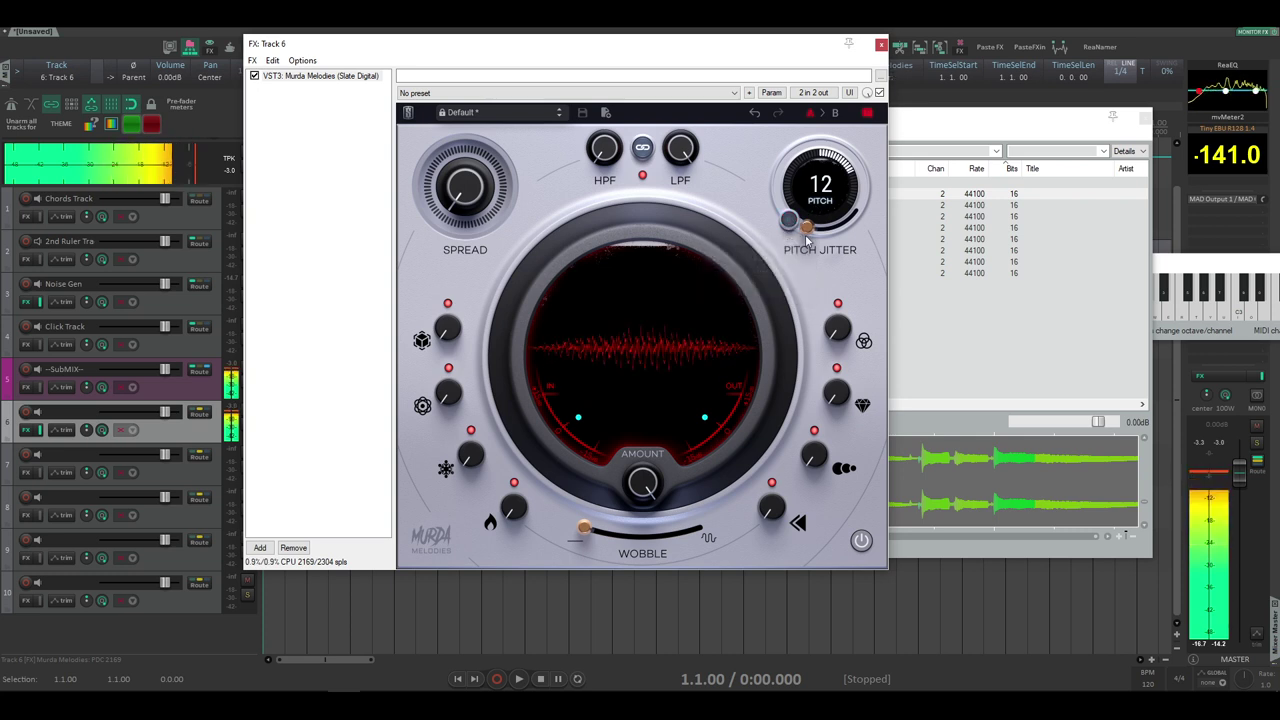
{"action": "left_click", "coordinate": [790, 221]}
{"action": "left_click_drag", "start_coordinate": [806, 228], "coordinate": [834, 228]}
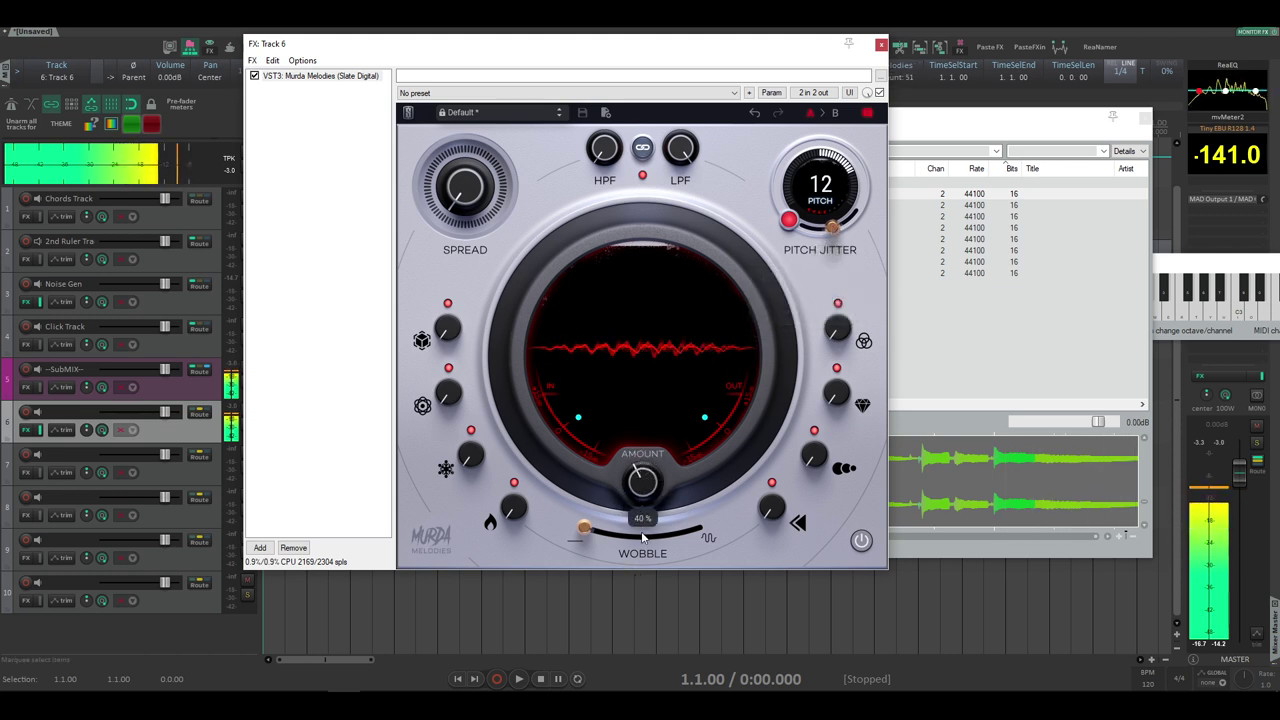
Reset Pitch to 0 with Pitch Jitter off, and audition Dimension at 60% with Amount at 100%
{"action": "left_click_drag", "start_coordinate": [642, 480], "coordinate": [645, 482]}
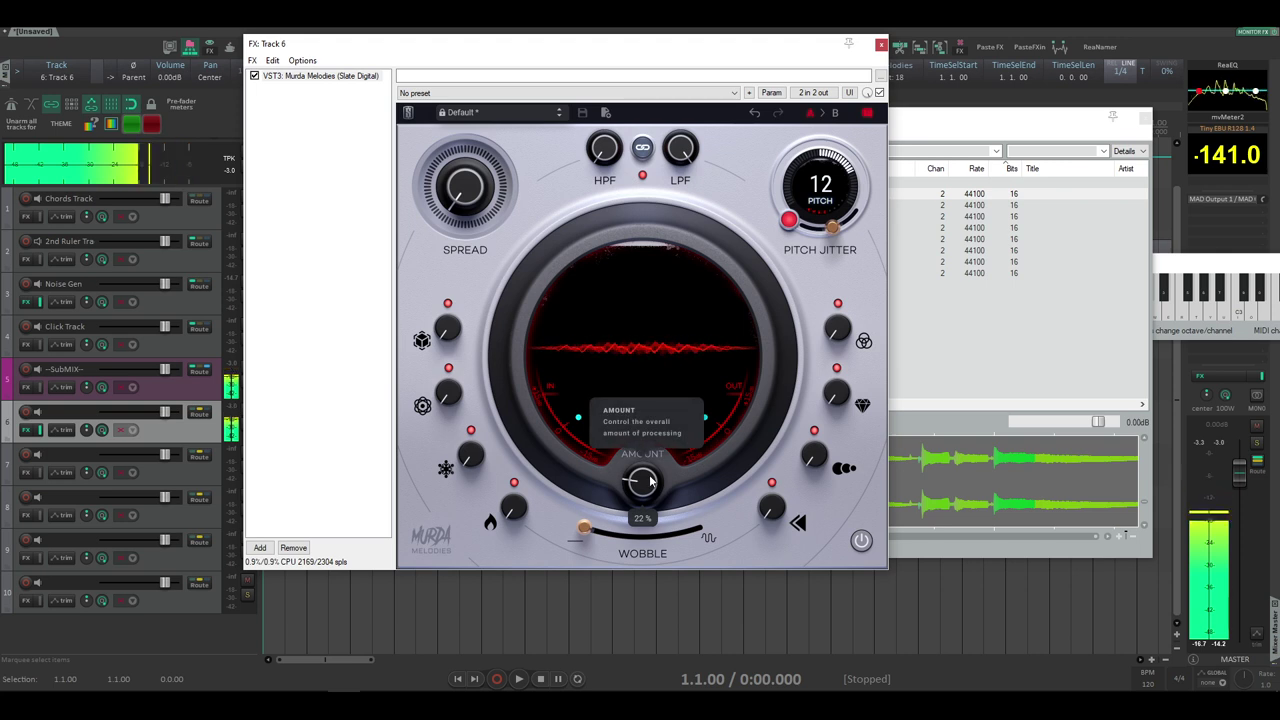
{"action": "left_click_drag", "start_coordinate": [462, 305], "coordinate": [468, 259]}
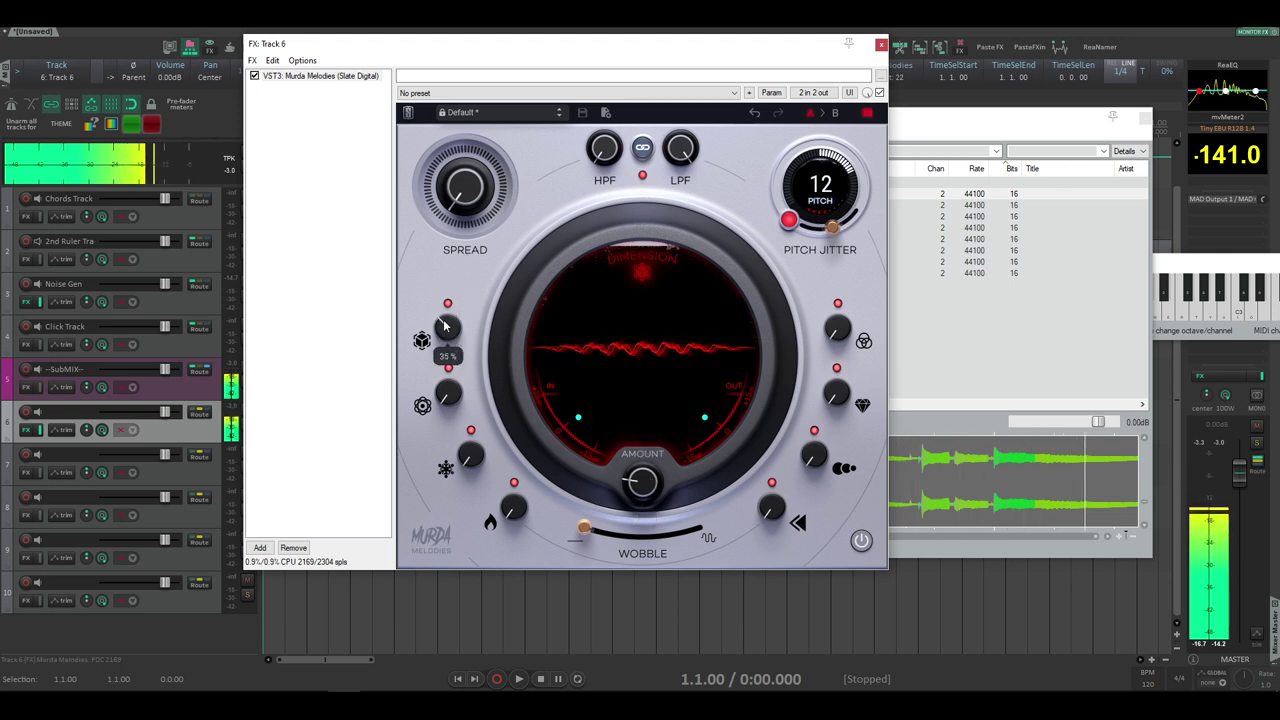
{"action": "left_click_drag", "start_coordinate": [797, 220], "coordinate": [820, 252]}
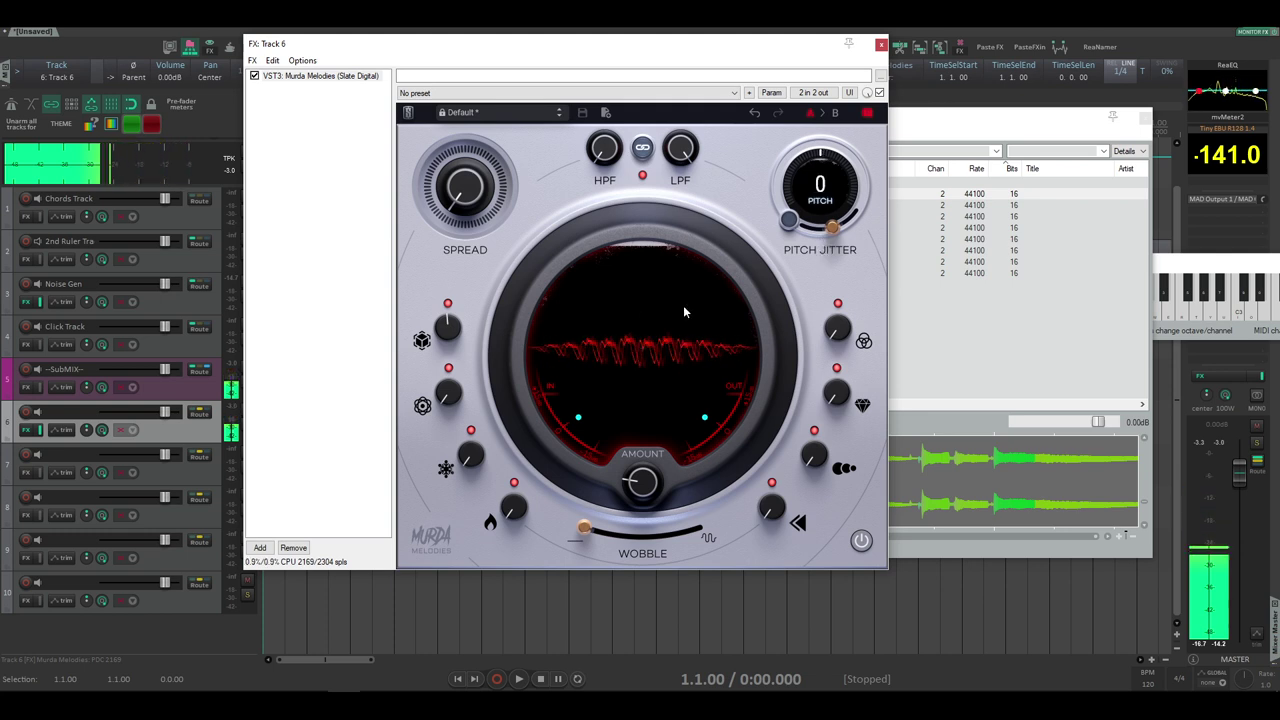
{"action": "scroll", "coordinate": [647, 466], "scroll_direction": "up", "scroll_amount": 3}
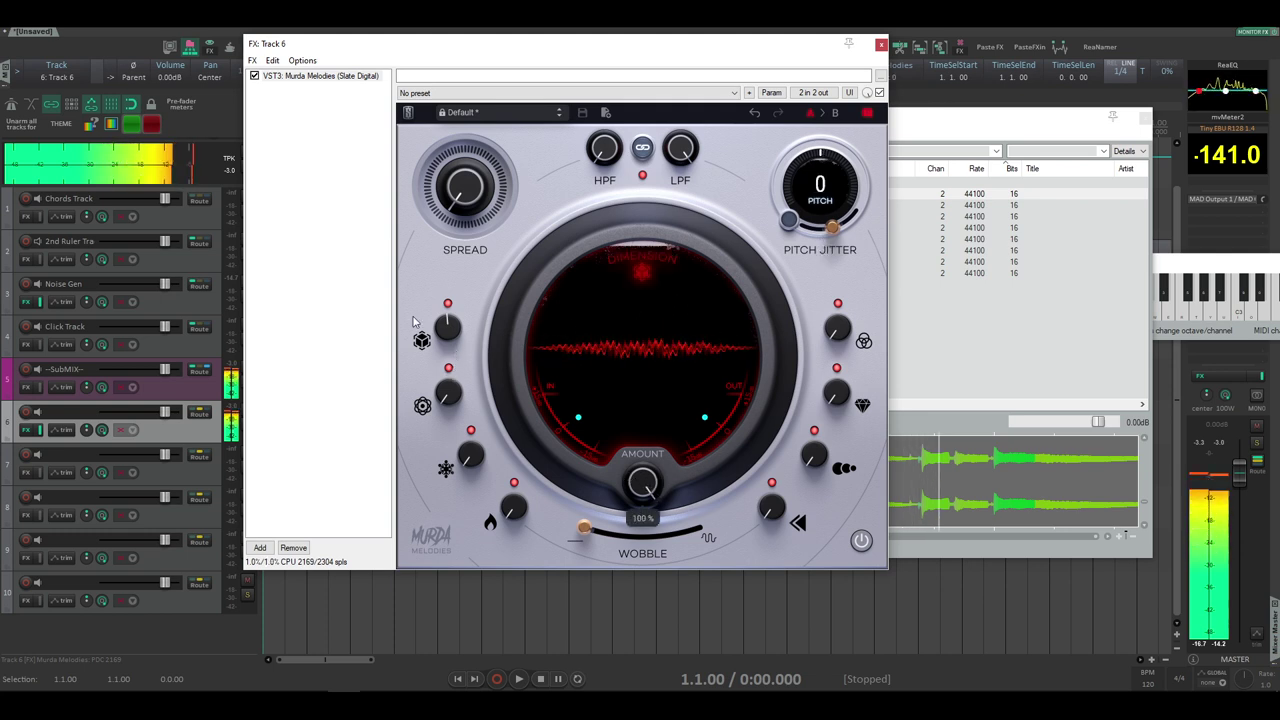
{"action": "left_click_drag", "start_coordinate": [449, 319], "coordinate": [453, 306]}
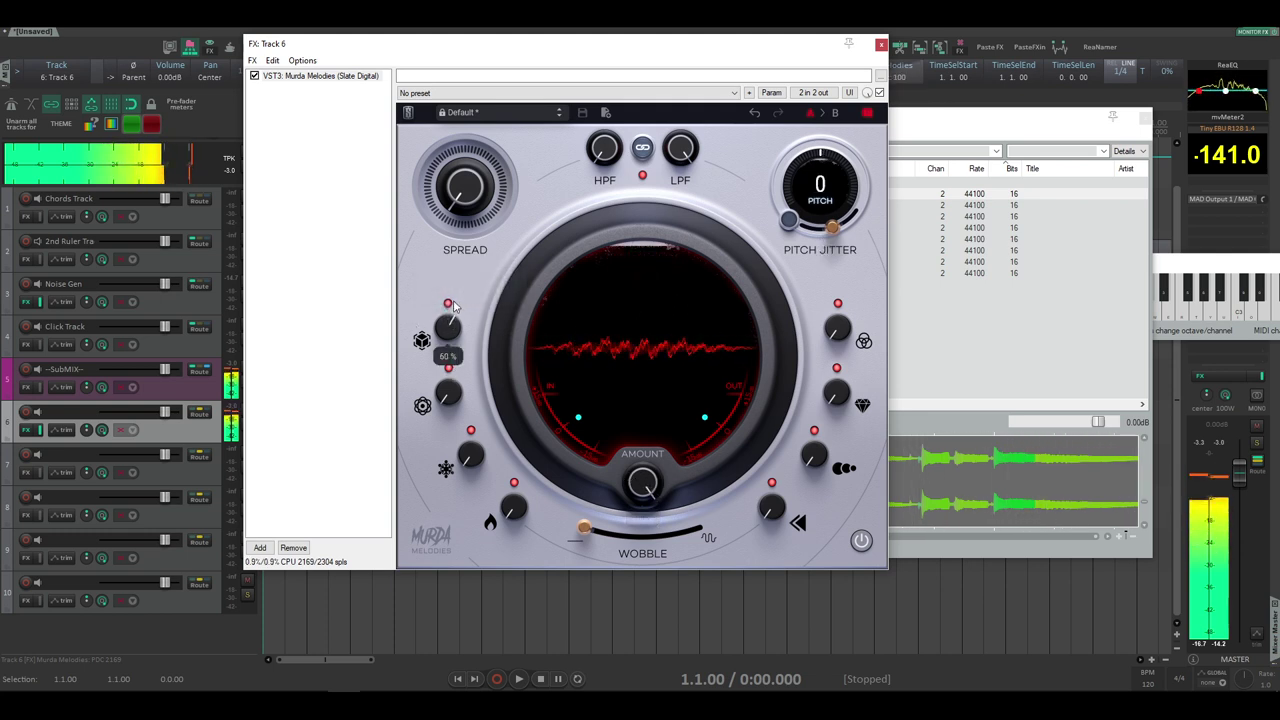
Try the Ice effect at 96% with the low-pass filter at 1.24 kHz, and return Ice to zero
{"action": "left_click_drag", "start_coordinate": [476, 256], "coordinate": [487, 318]}
{"action": "left_click_drag", "start_coordinate": [499, 269], "coordinate": [508, 237]}
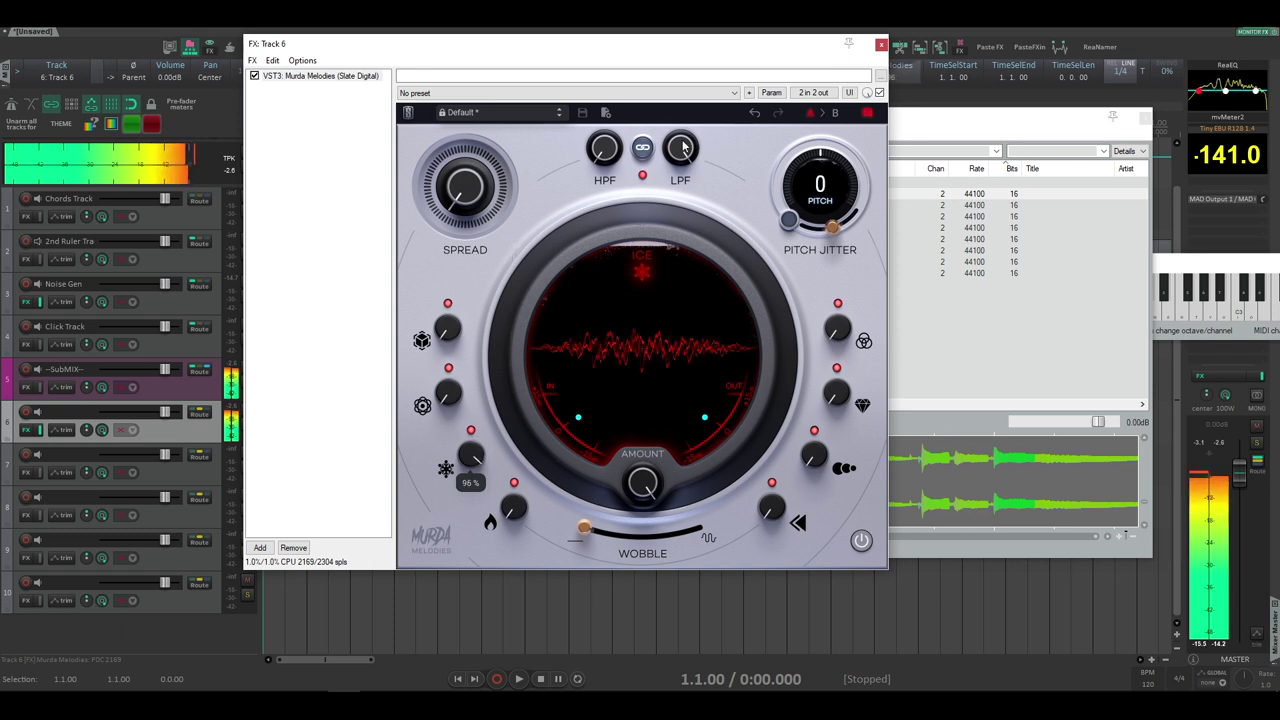
{"action": "left_click_drag", "start_coordinate": [682, 147], "coordinate": [678, 253]}
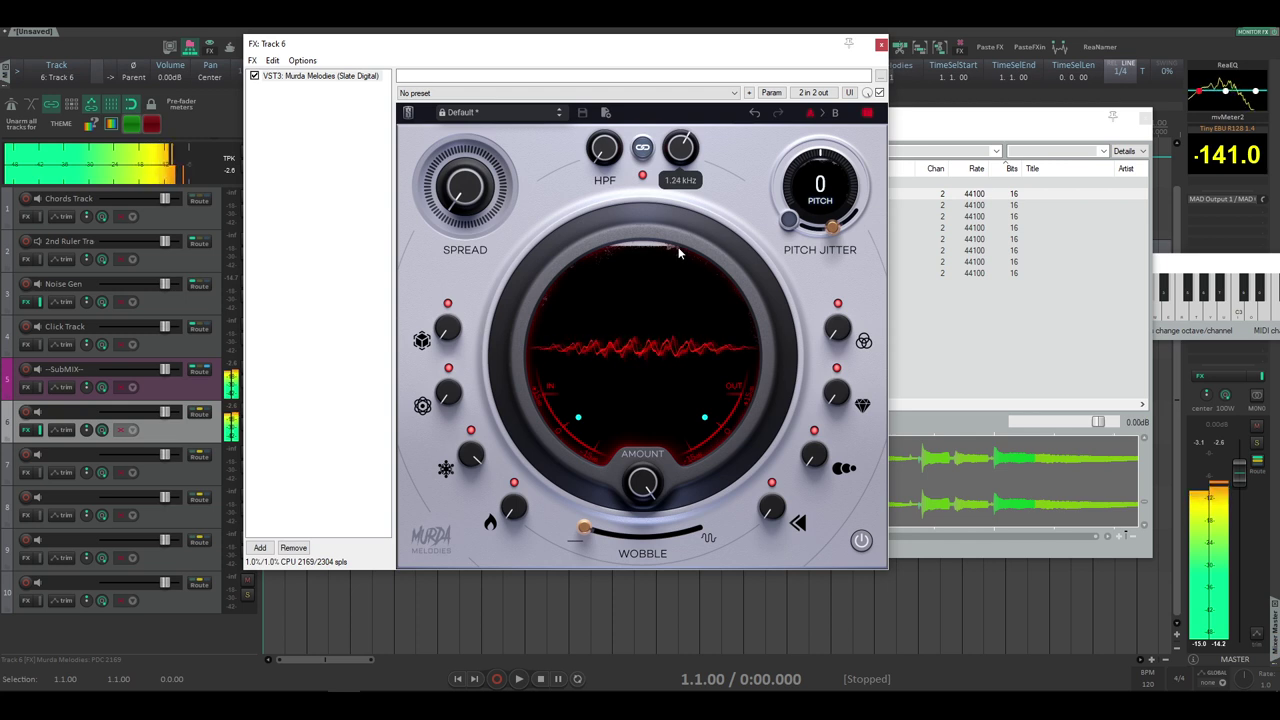
{"action": "left_click_drag", "start_coordinate": [472, 456], "coordinate": [490, 680]}
Try the Heat effect at 52% and 89%, and return the Wobble slider to 0%
{"action": "left_click_drag", "start_coordinate": [515, 508], "coordinate": [544, 393]}
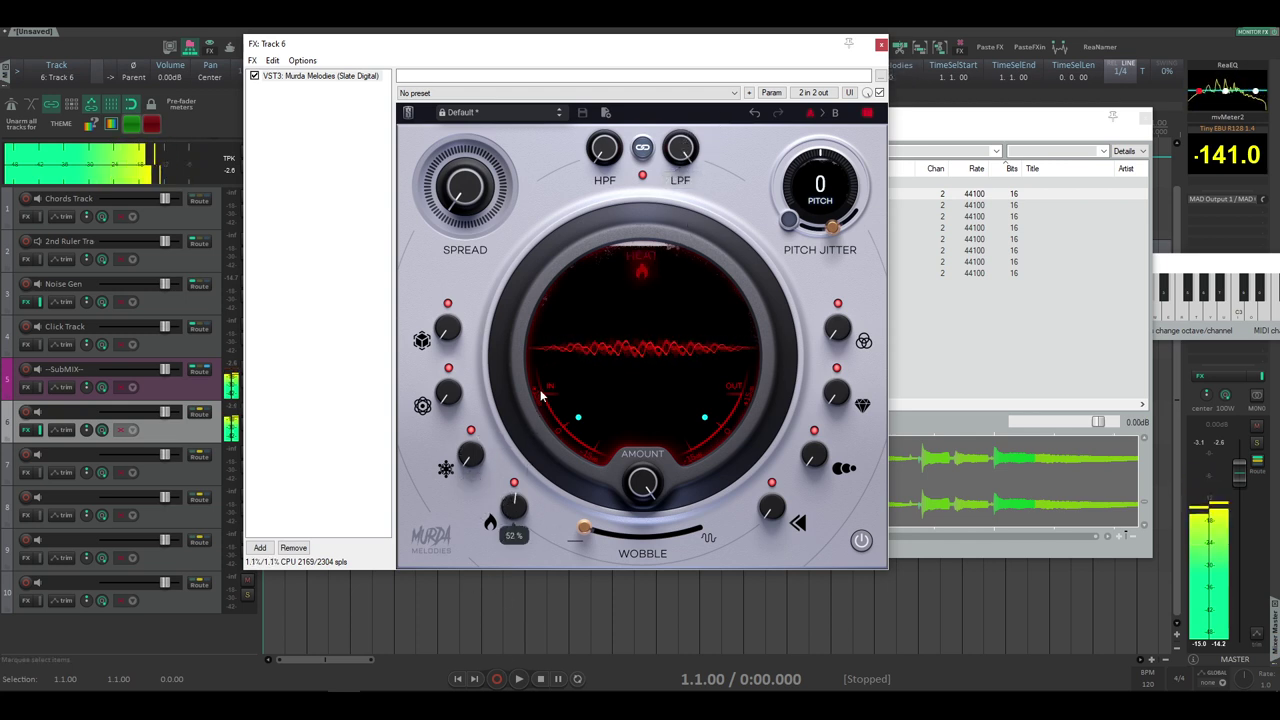
{"action": "left_click_drag", "start_coordinate": [517, 510], "coordinate": [533, 456]}
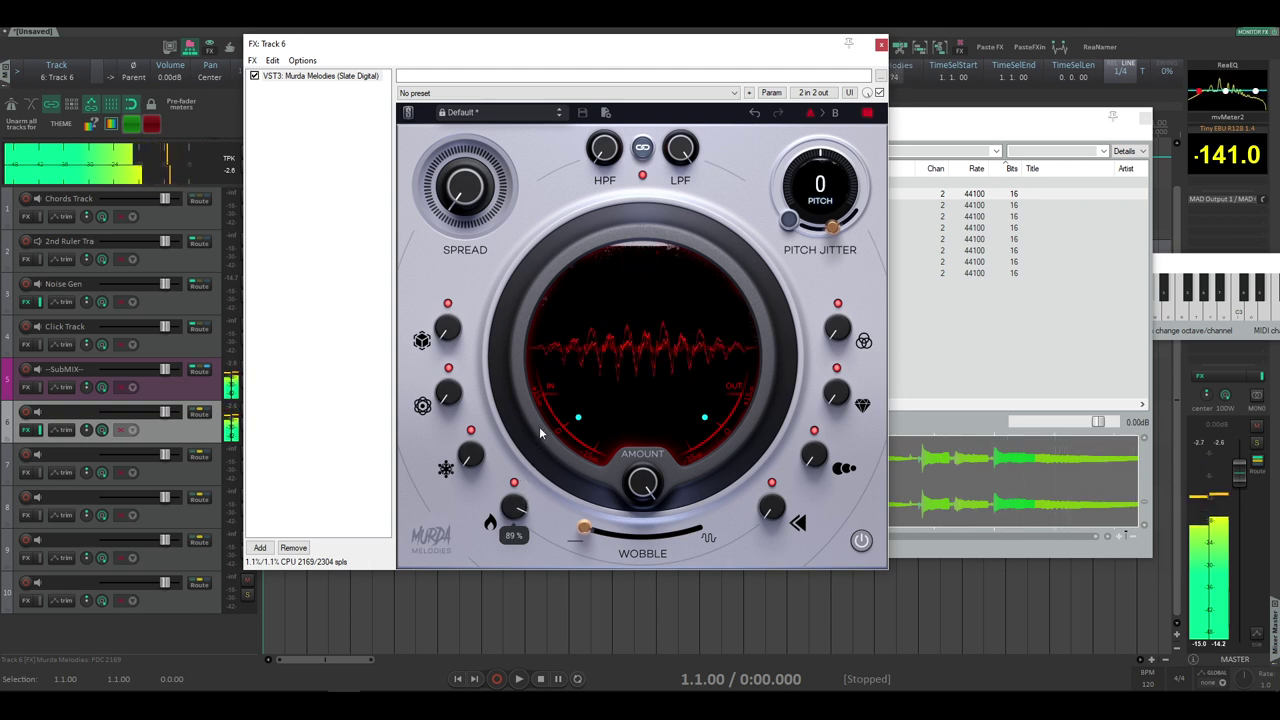
{"action": "mouse_move", "coordinate": [584, 528]}
{"action": "left_mouse_down"}
{"action": "mouse_move", "coordinate": [700, 533]}
{"action": "mouse_move", "coordinate": [584, 528]}
{"action": "left_mouse_up"}
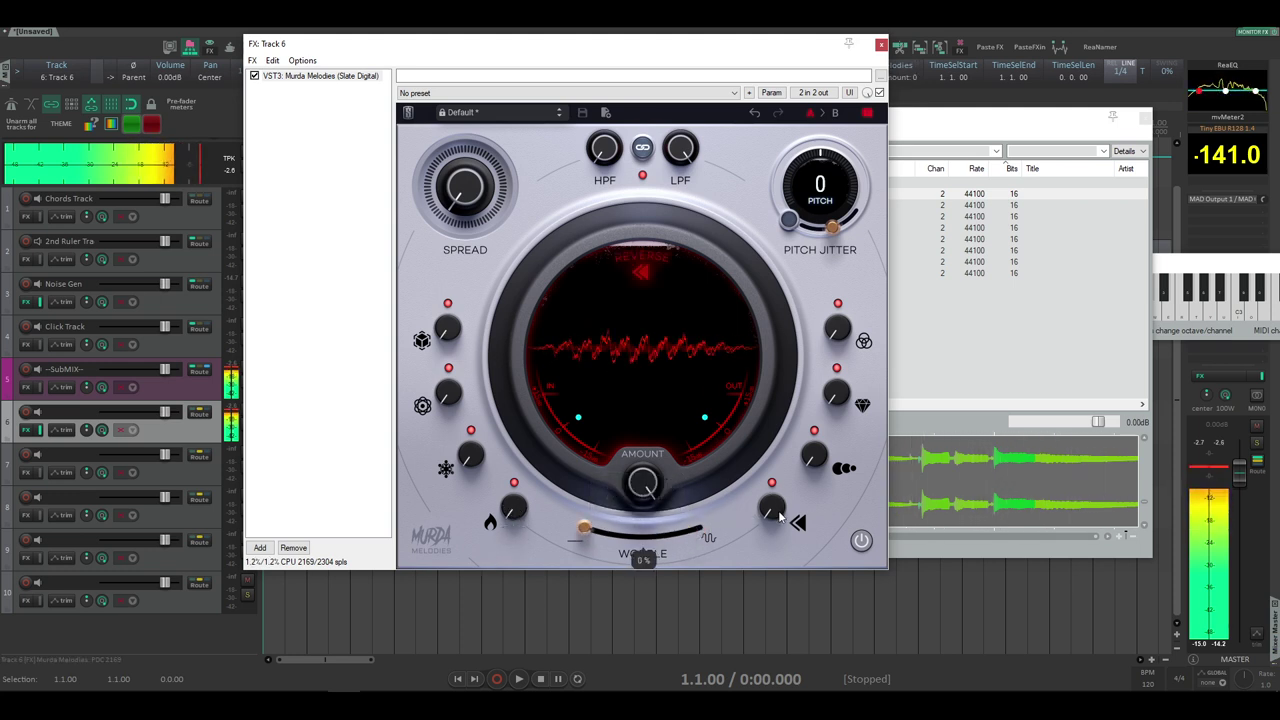
Try Reverse at 100% and Rhythm at 60%, returning each to 0%
{"action": "left_click_drag", "start_coordinate": [774, 507], "coordinate": [838, 275]}
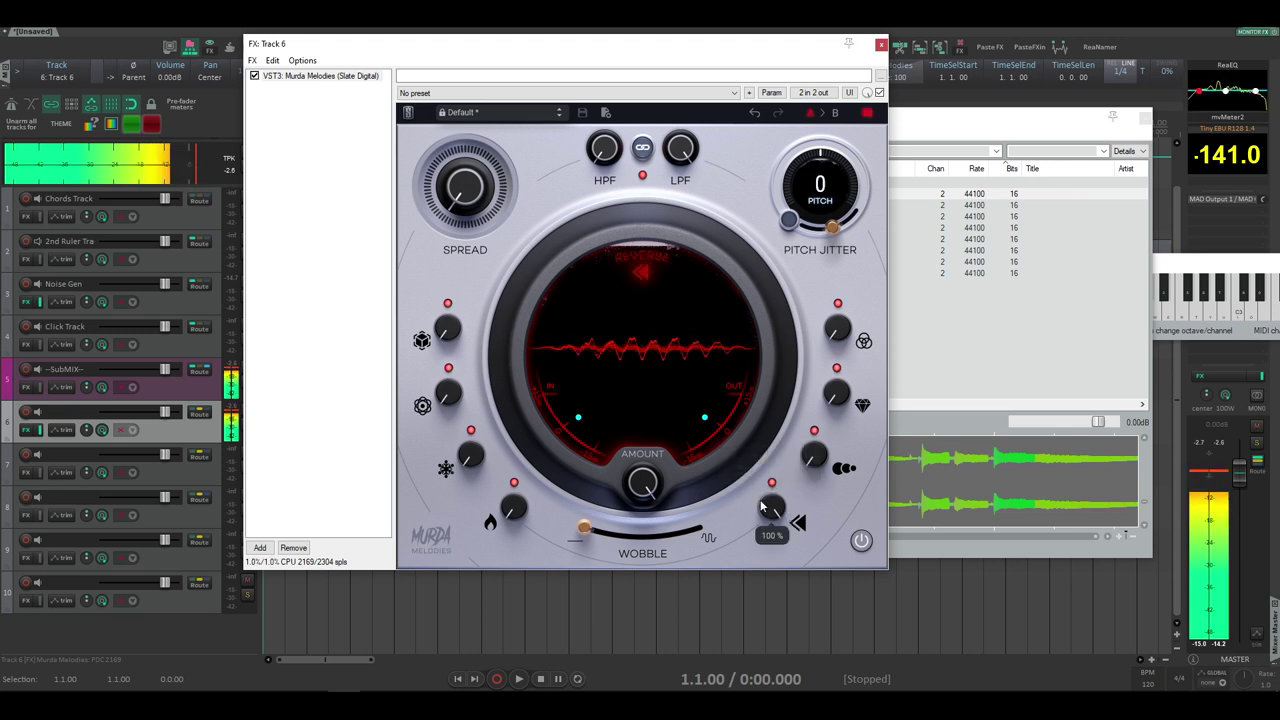
{"action": "left_click_drag", "start_coordinate": [768, 512], "coordinate": [751, 562]}
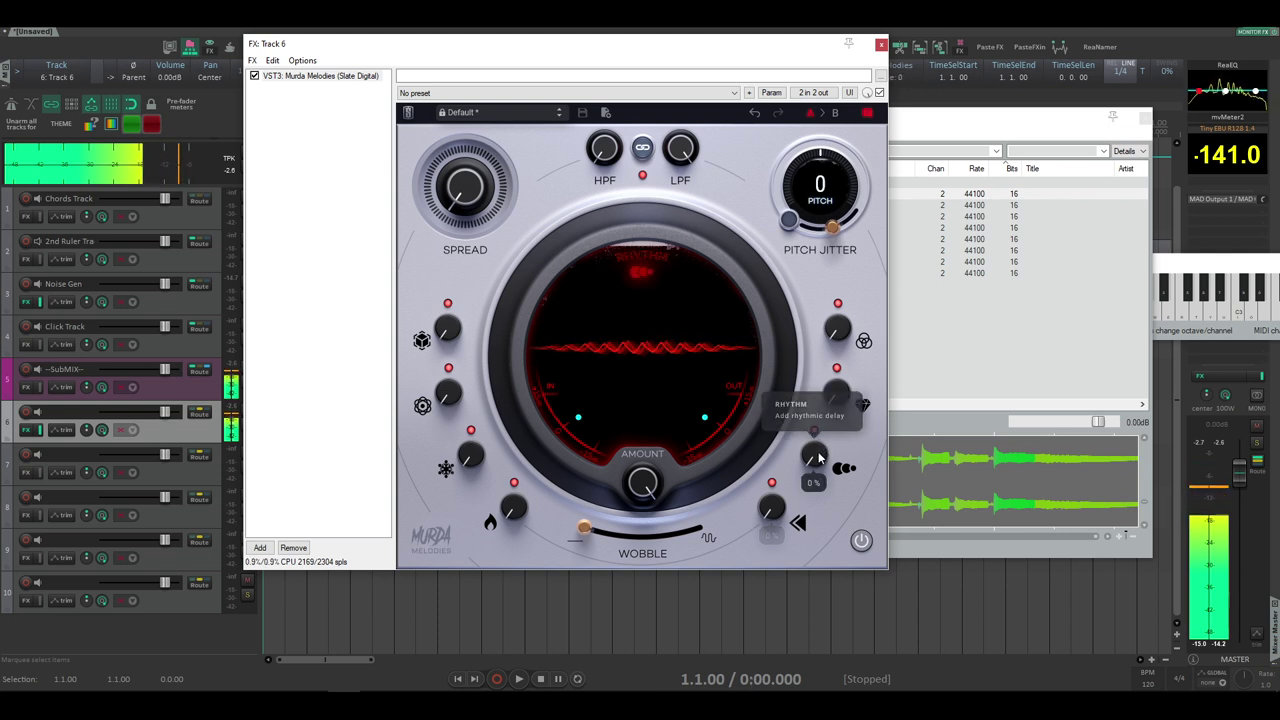
{"action": "left_click_drag", "start_coordinate": [818, 456], "coordinate": [835, 374]}
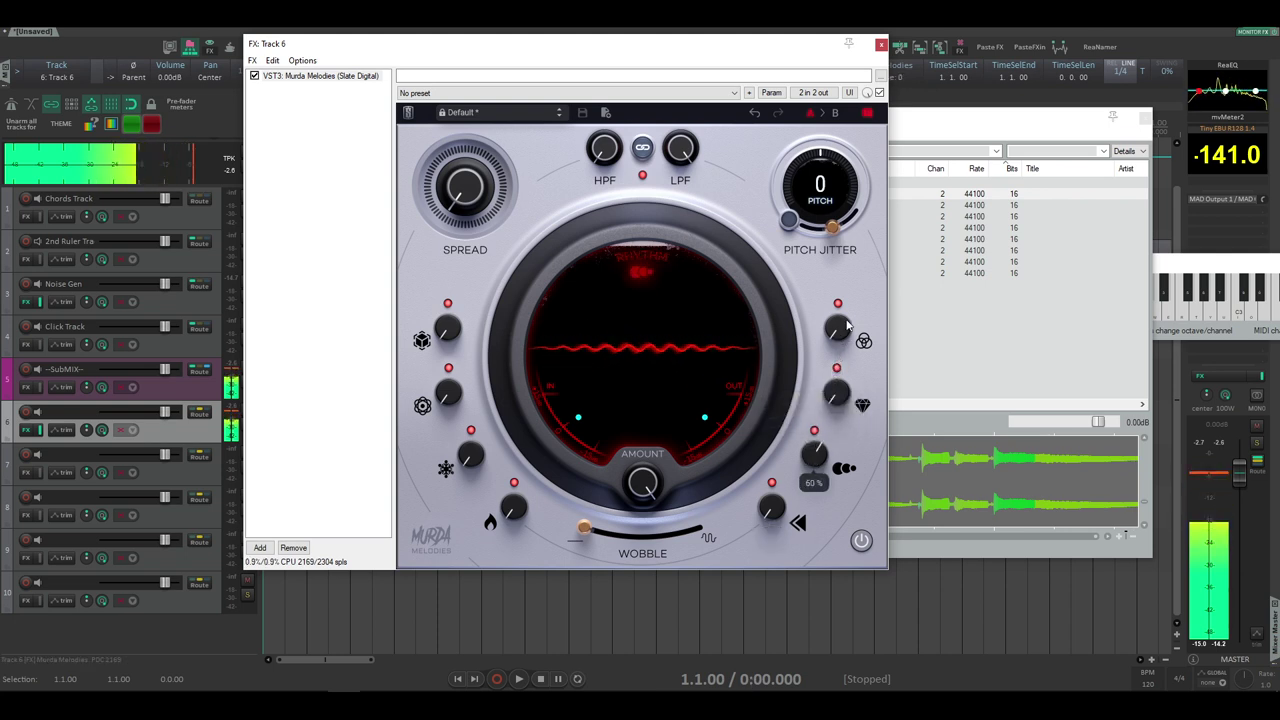
{"action": "left_click_drag", "start_coordinate": [846, 323], "coordinate": [820, 457]}
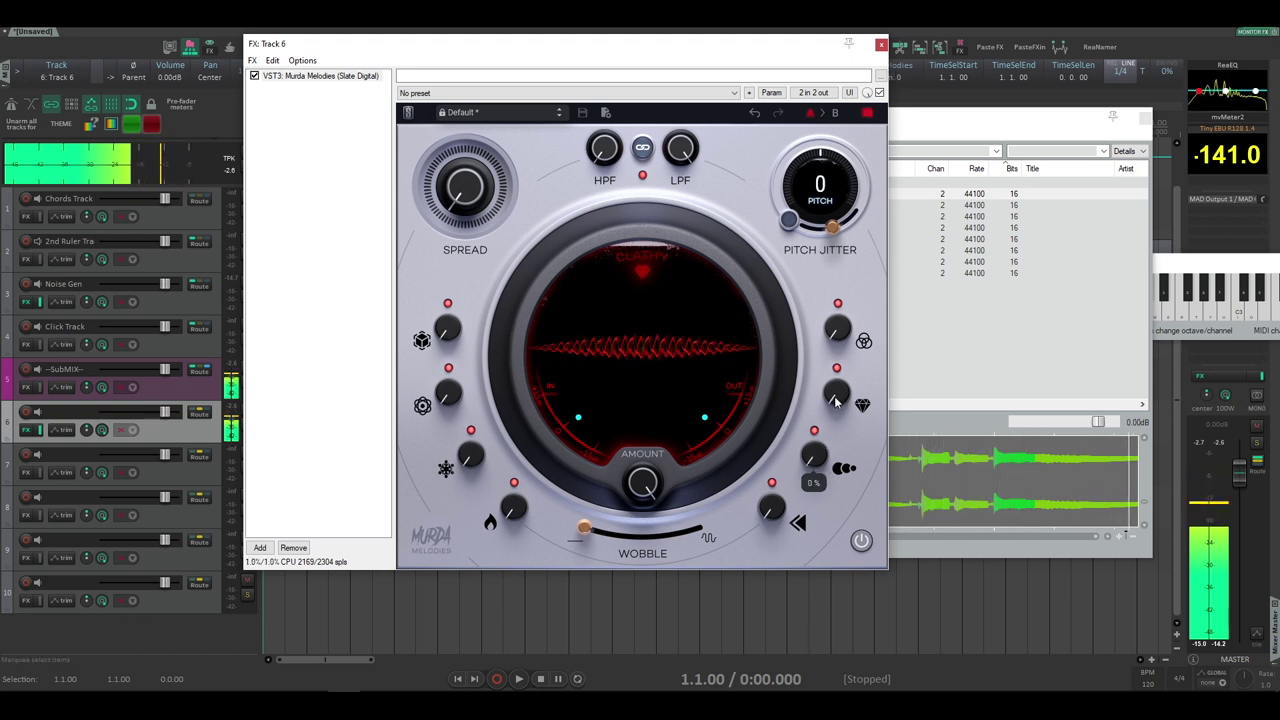
Try Clarity at 73% and the three-circle effect at 78%, comparing against the plugin's bypassed sound
{"action": "left_click_drag", "start_coordinate": [878, 279], "coordinate": [878, 256]}
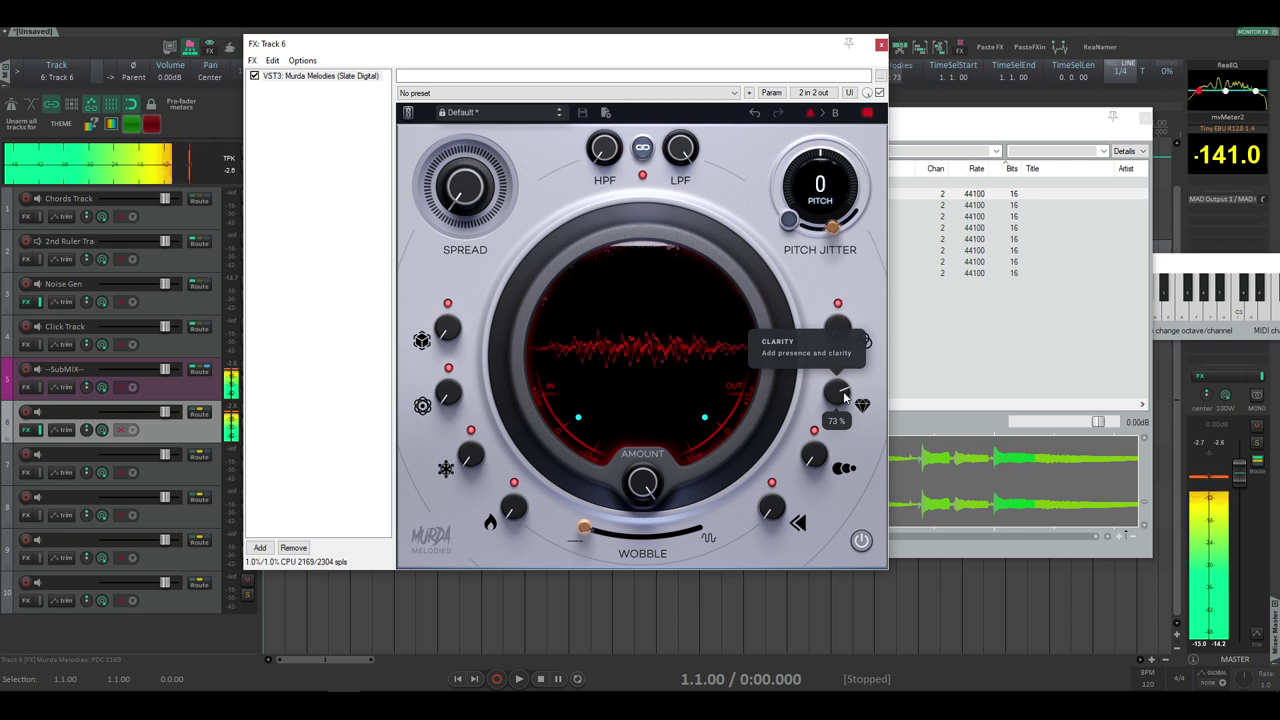
{"action": "left_click_drag", "start_coordinate": [845, 397], "coordinate": [824, 636]}
{"action": "left_click_drag", "start_coordinate": [840, 343], "coordinate": [870, 236]}
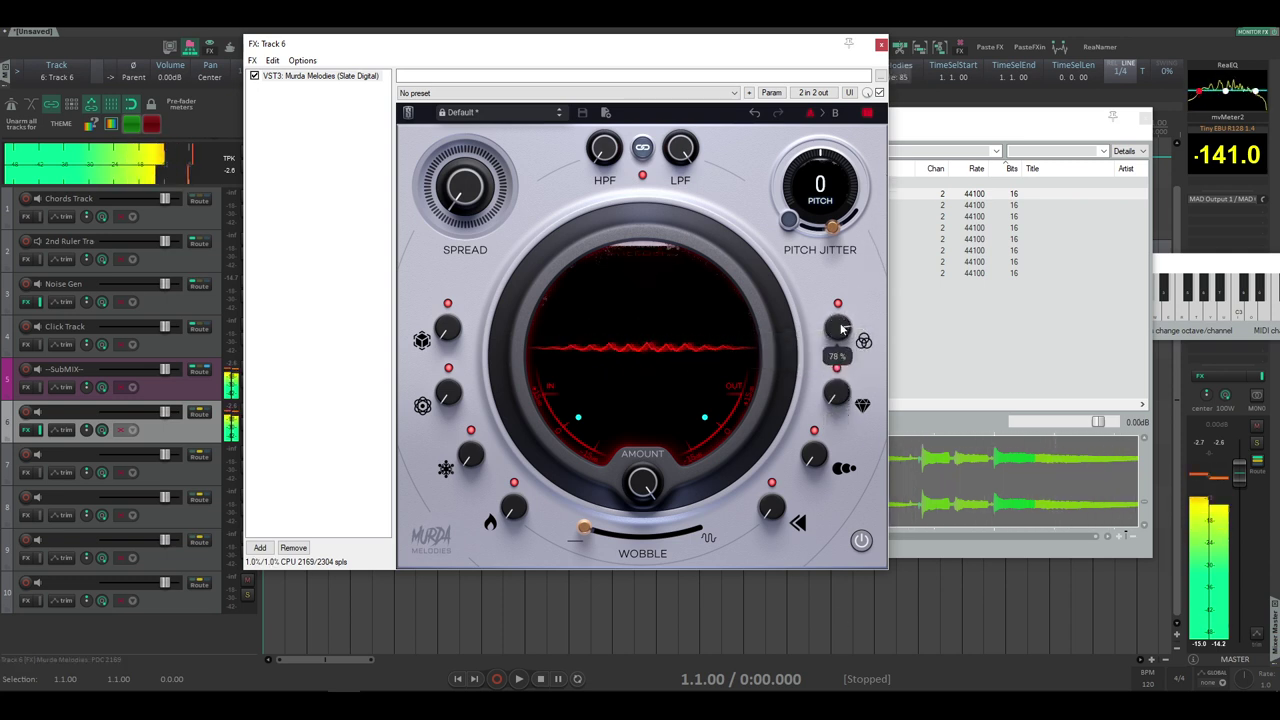
{"action": "left_click", "coordinate": [862, 543]}
{"action": "left_click", "coordinate": [862, 543]}
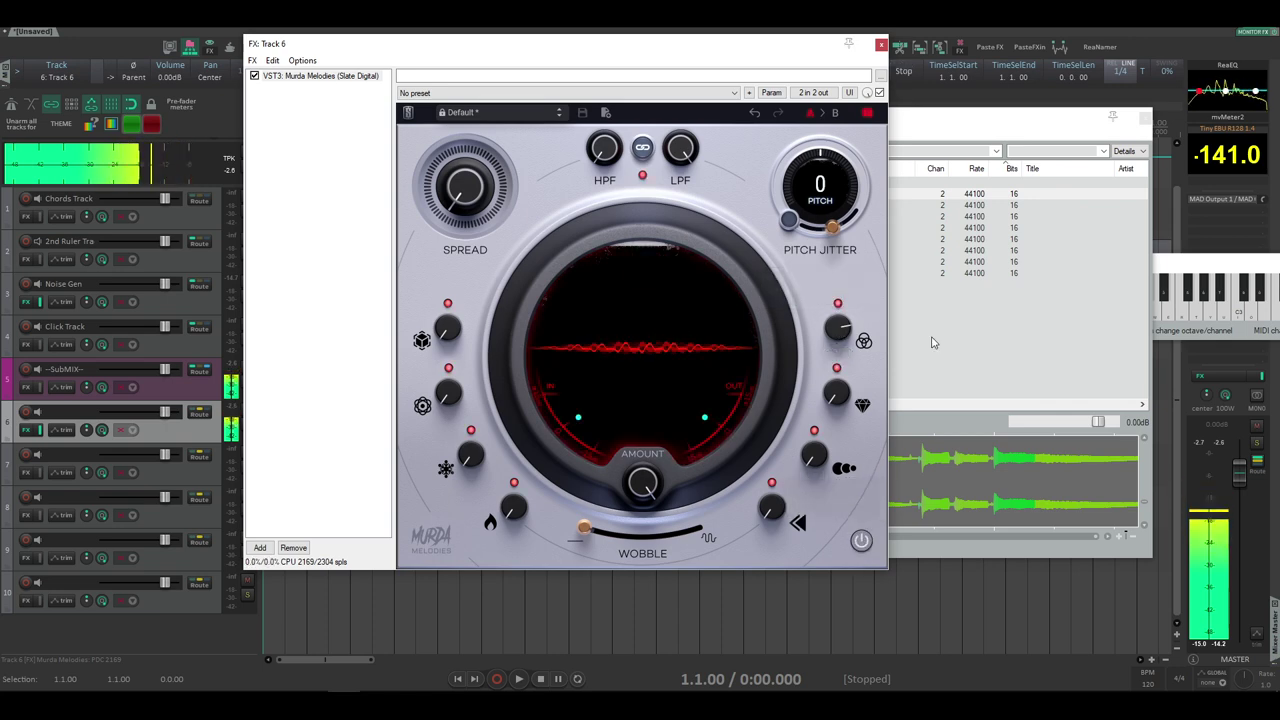
Preview Cymatics - Cobra Guitar Loop 2 (140 BPM) through the plugin
{"action": "left_click", "coordinate": [938, 124]}
{"action": "left_click", "coordinate": [597, 205]}
{"action": "left_click", "coordinate": [715, 50]}
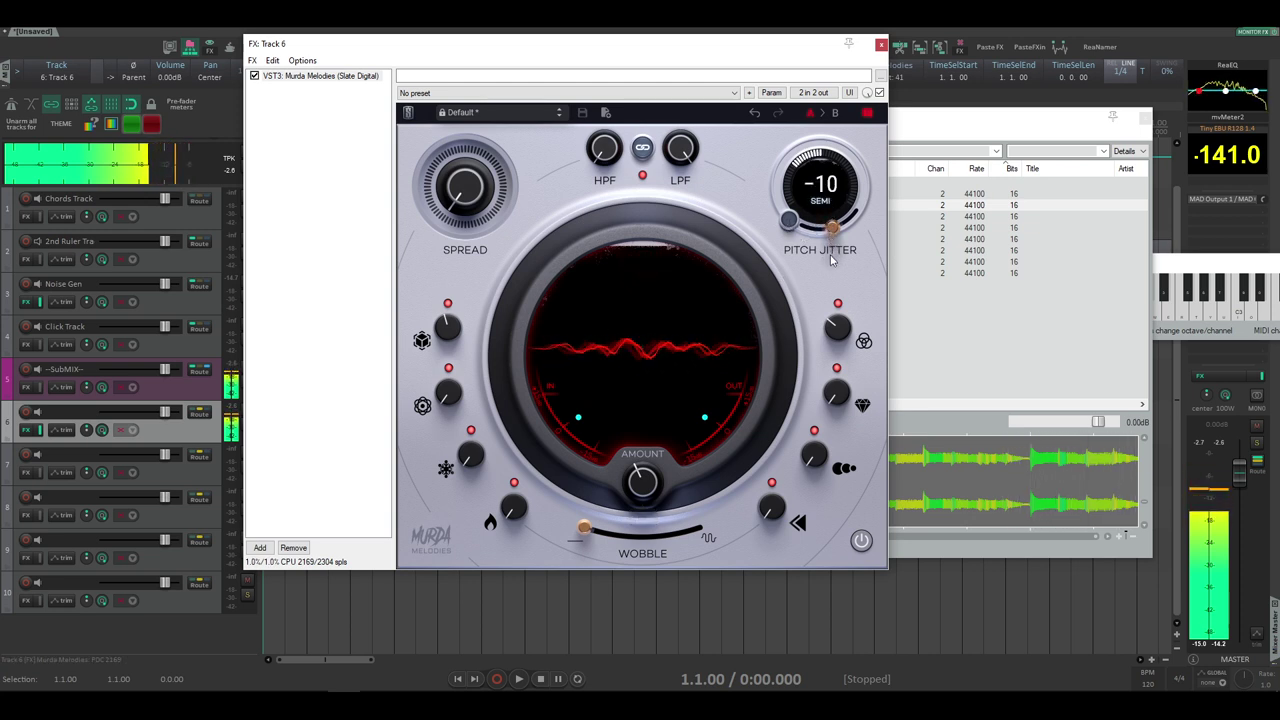
Set Pitch to -12, Dimension to 56%, Amount to 44% and Wobble to 22%, and raise Spread past halfway
{"action": "scroll", "coordinate": [831, 266], "scroll_direction": "down", "scroll_amount": 1}
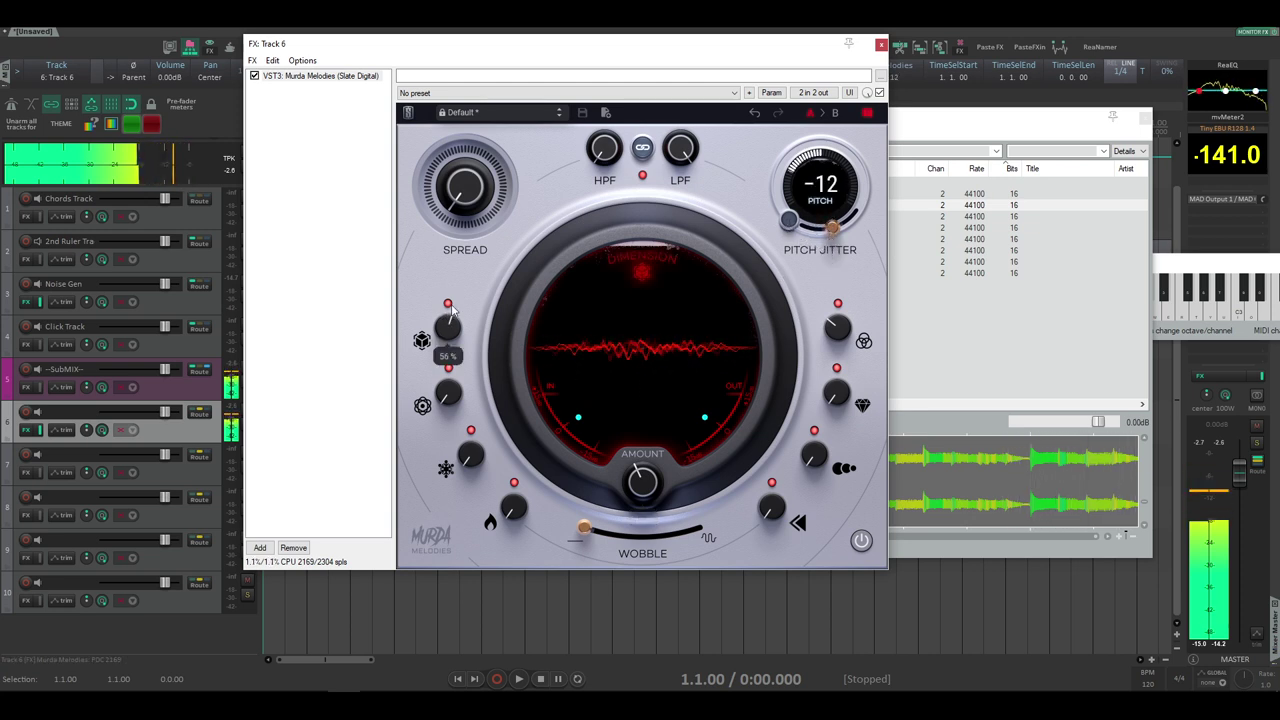
{"action": "left_click_drag", "start_coordinate": [463, 200], "coordinate": [511, 56]}
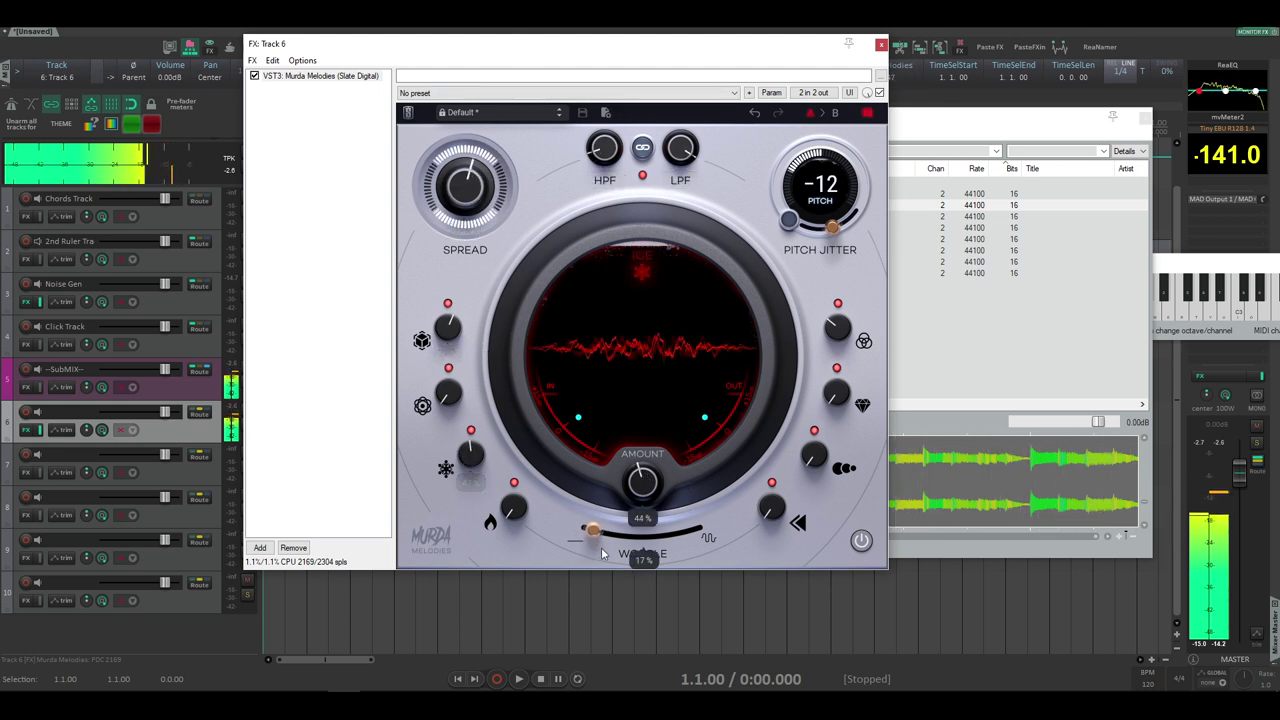
{"action": "left_click_drag", "start_coordinate": [584, 529], "coordinate": [607, 556]}
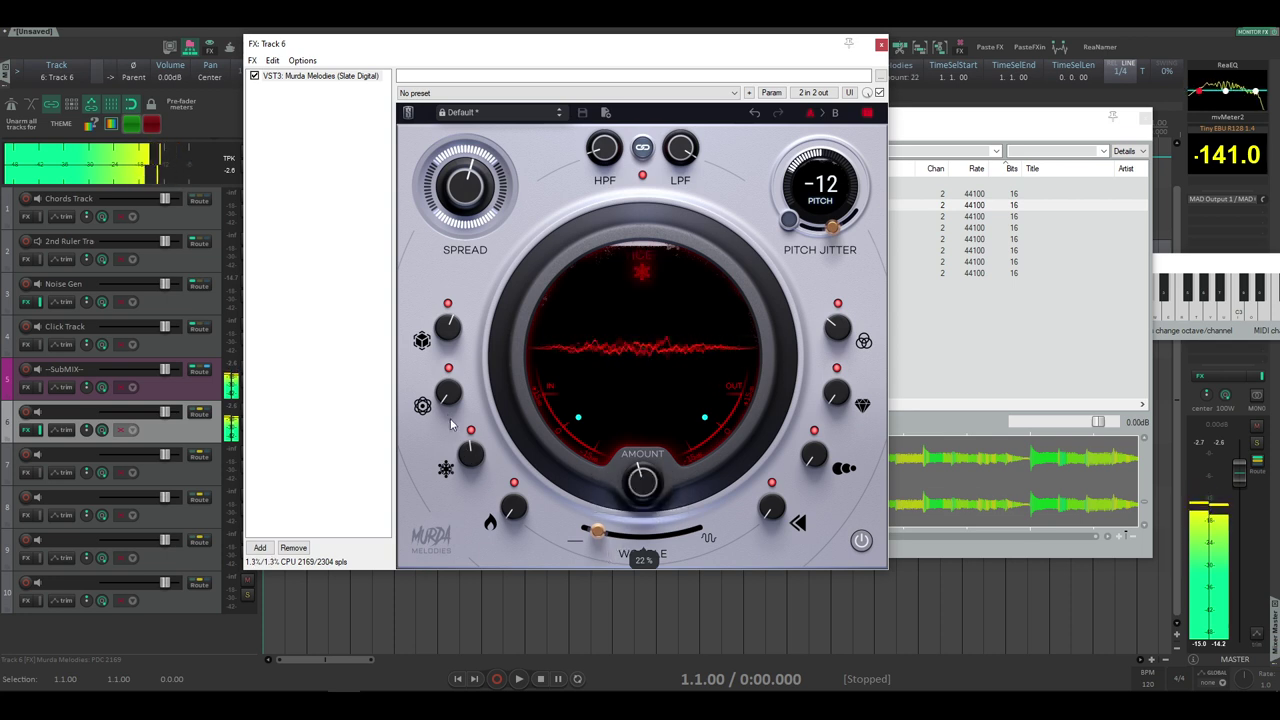
Raise the atom-icon effect to maximum with HPF at 192 Hz and LPF at 3.75 kHz, and compare with the plugin bypassed
{"action": "left_click_drag", "start_coordinate": [474, 262], "coordinate": [490, 228]}
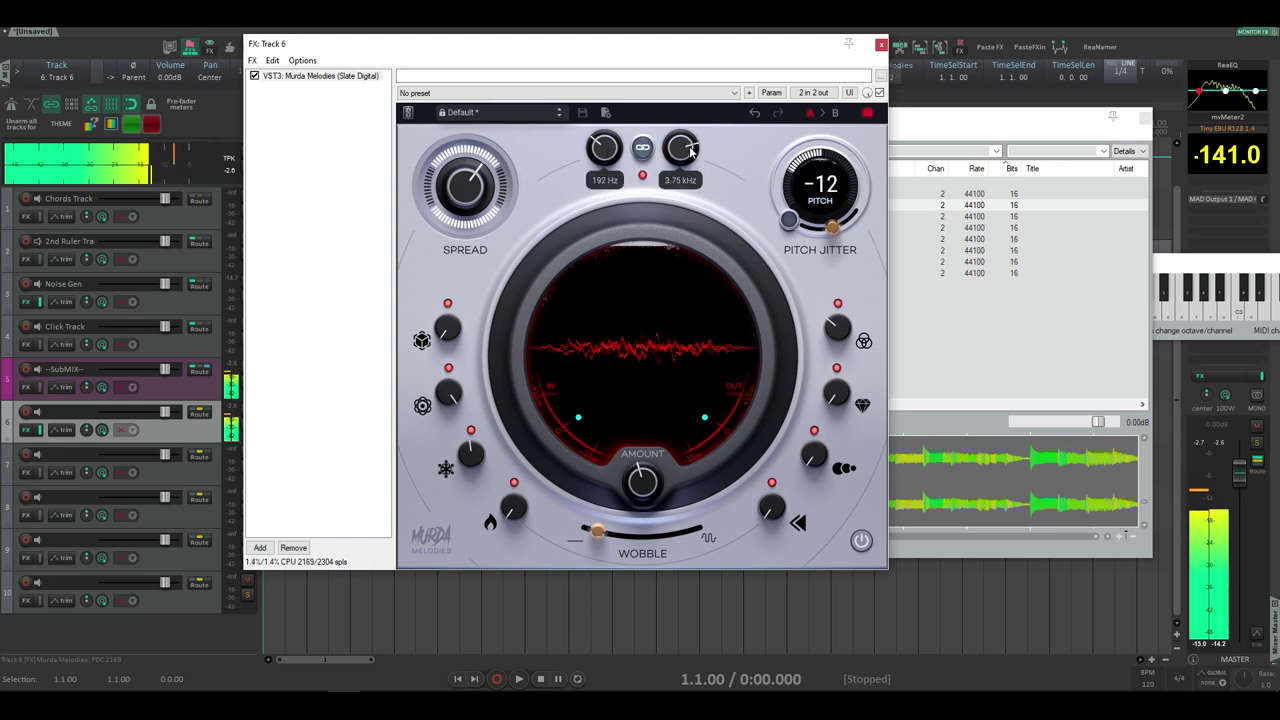
{"action": "left_click", "coordinate": [860, 541]}
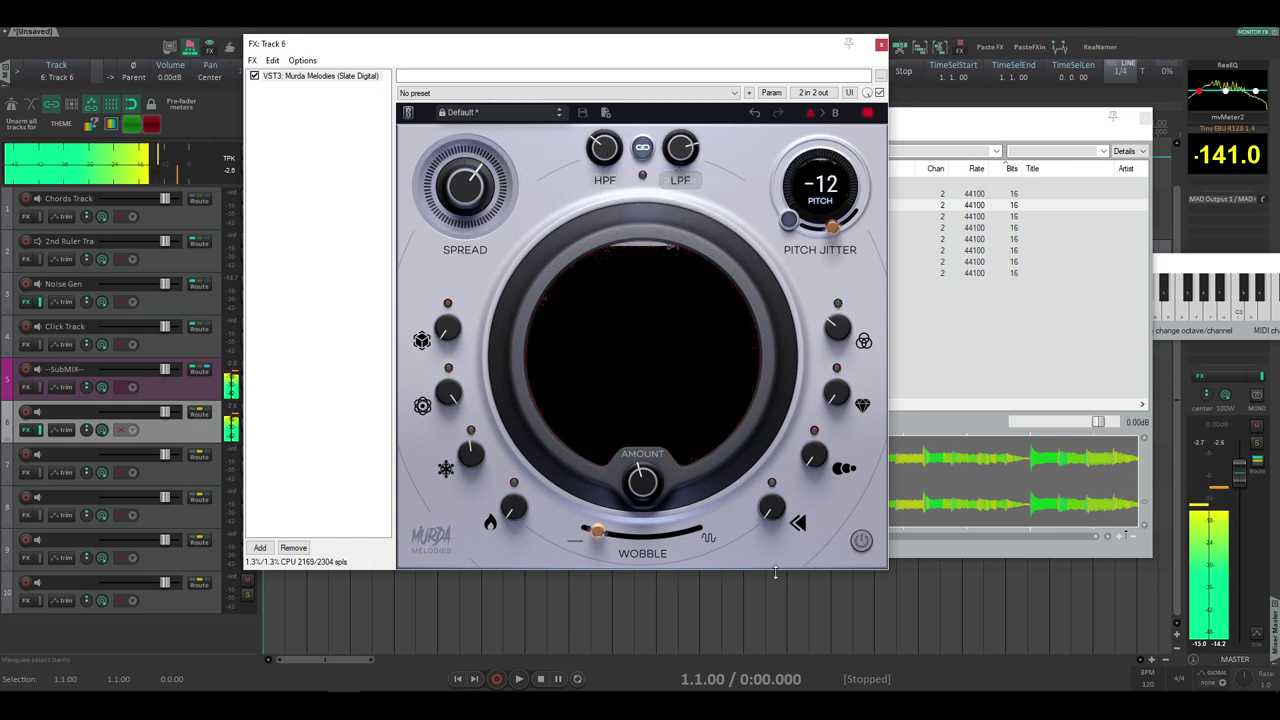
{"action": "left_click", "coordinate": [860, 541]}
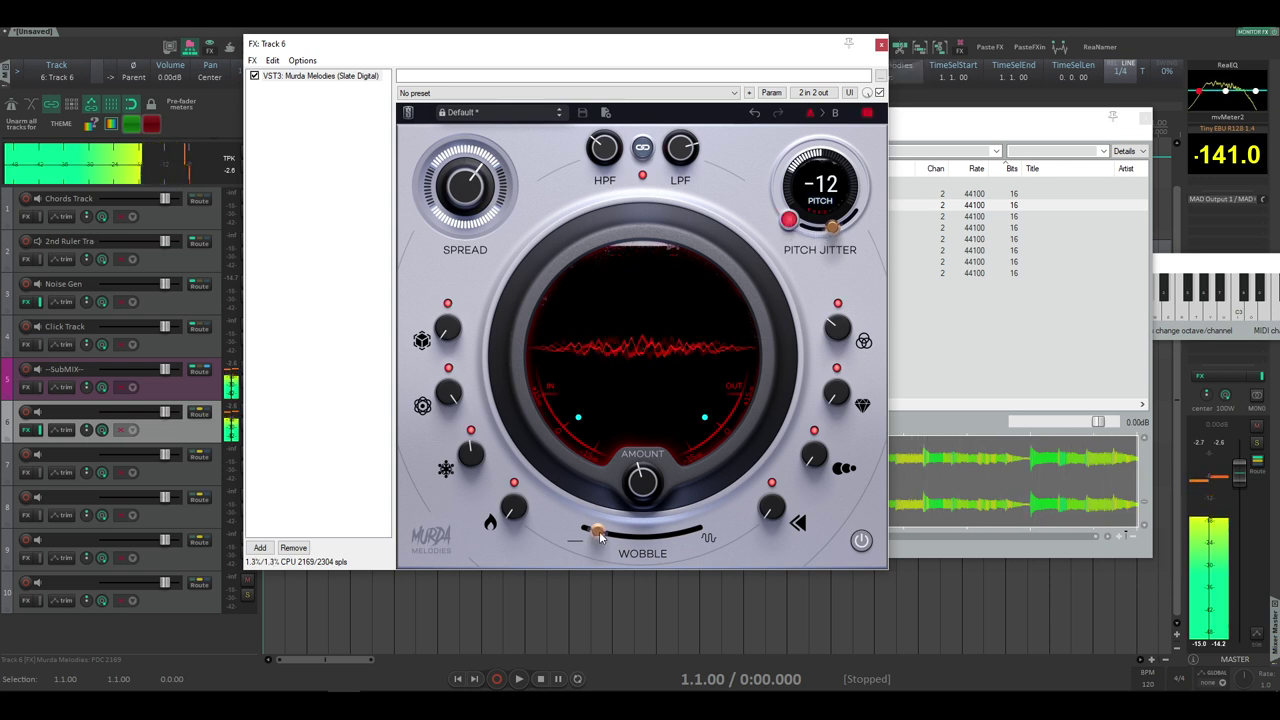
Bring Wobble and Spread down to minimum, with HPF at 76.9 Hz and Dimension at 53%
{"action": "left_click_drag", "start_coordinate": [600, 536], "coordinate": [507, 548]}
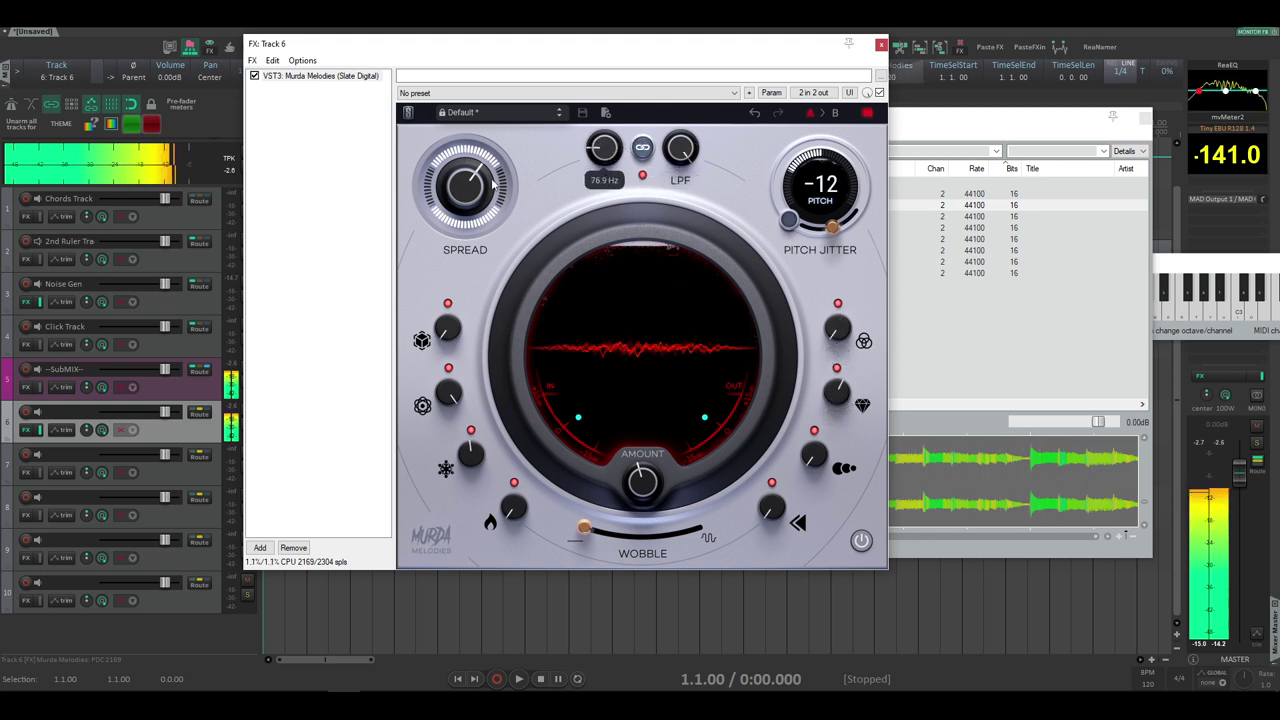
{"action": "left_click_drag", "start_coordinate": [492, 178], "coordinate": [480, 360]}
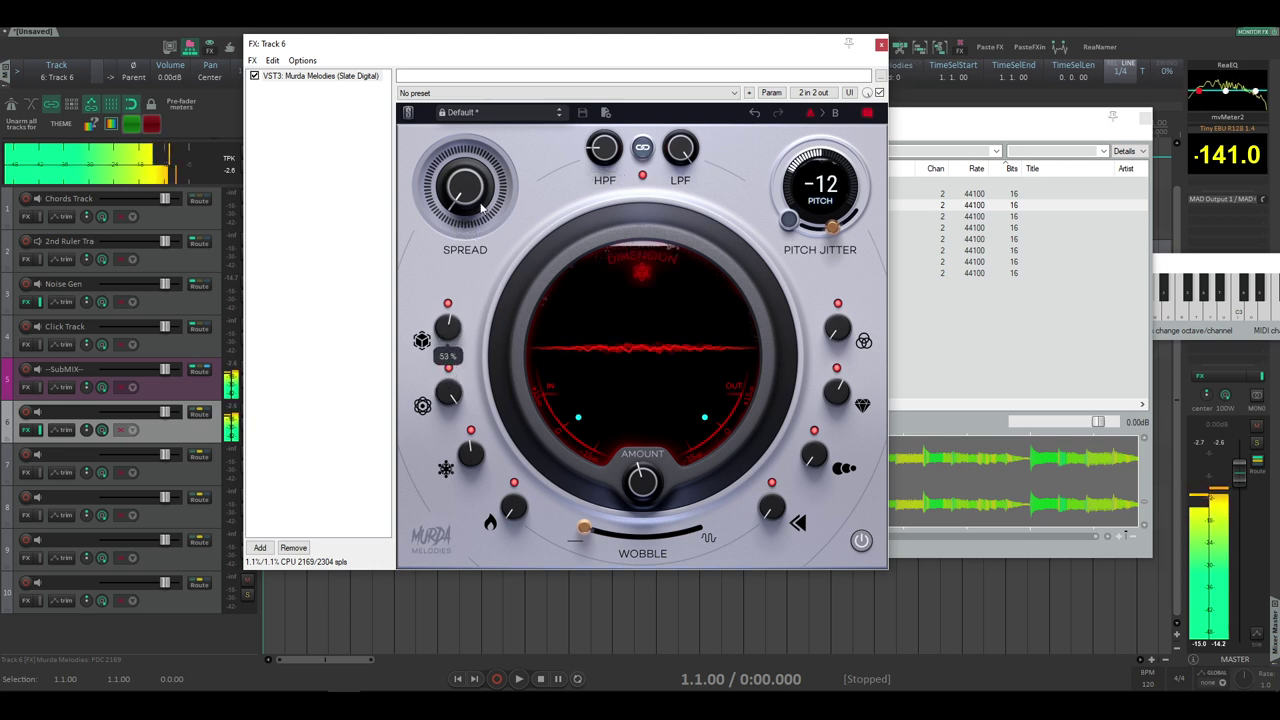
Raise Wobble past halfway, with Heat at 33% and LPF at 6.51 kHz, and compare with the plugin bypassed
{"action": "left_click_drag", "start_coordinate": [598, 540], "coordinate": [535, 527]}
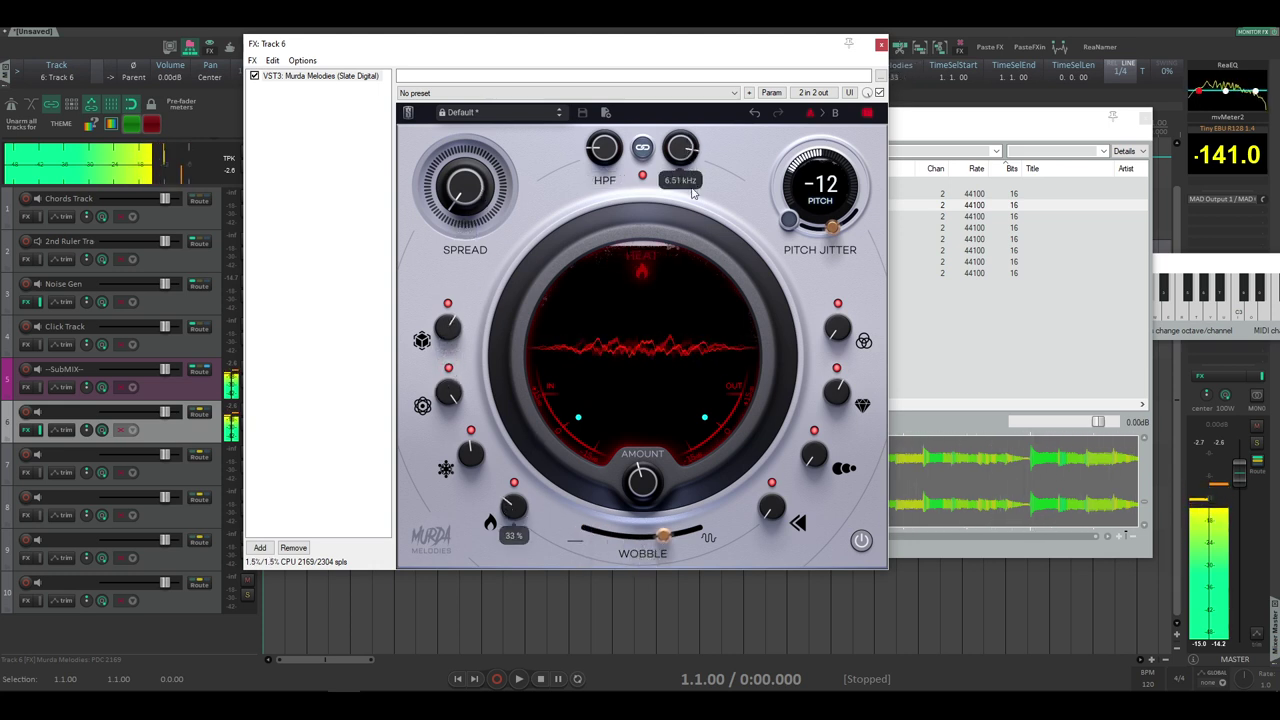
{"action": "left_click", "coordinate": [864, 546]}
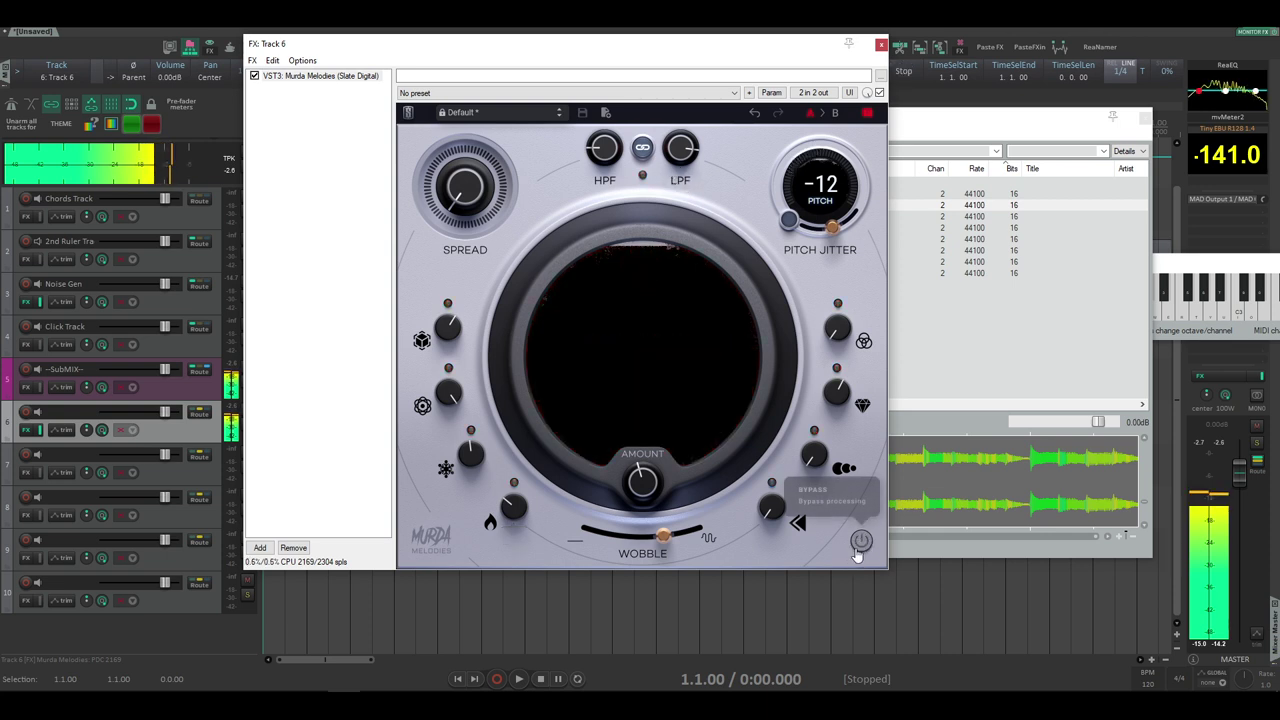
{"action": "left_click", "coordinate": [862, 546]}
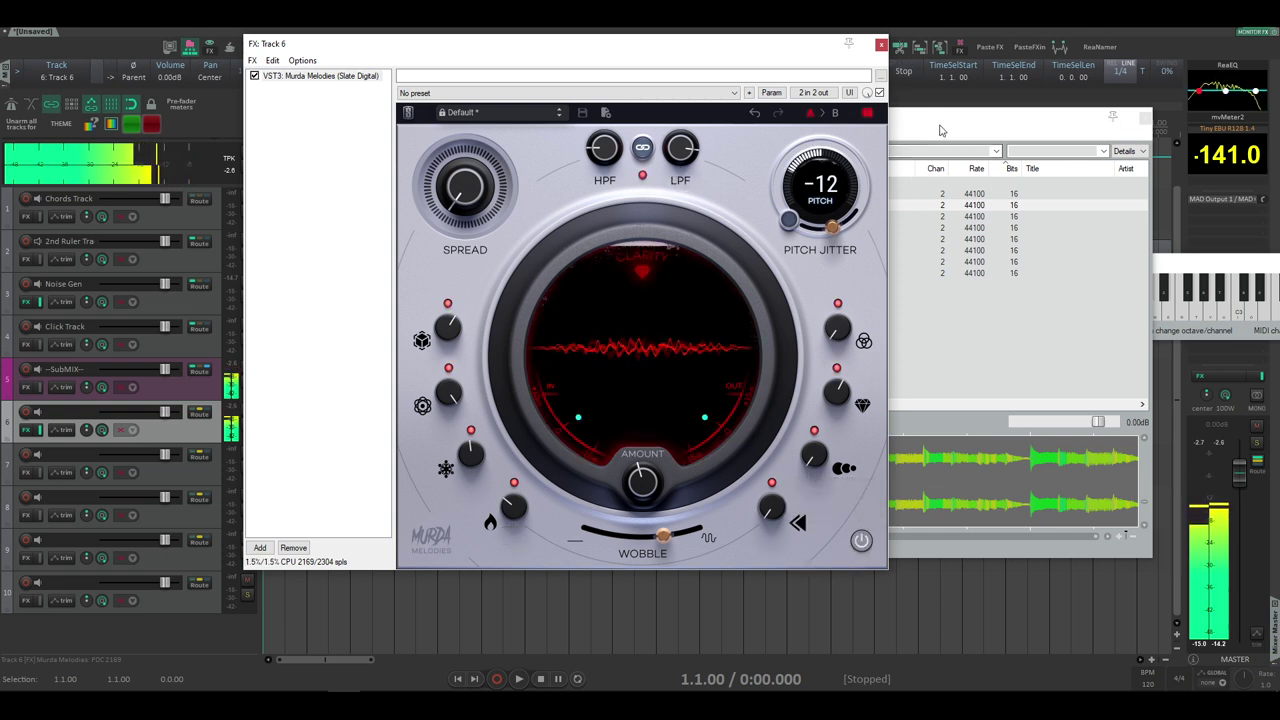
Preview Cymatics - Cobra Guitar Loop 5 (140 BPM) and set Pitch, Dimension and the atom-icon effect to 0
{"action": "left_click", "coordinate": [943, 127]}
{"action": "left_click", "coordinate": [637, 240]}
{"action": "left_click", "coordinate": [702, 60]}
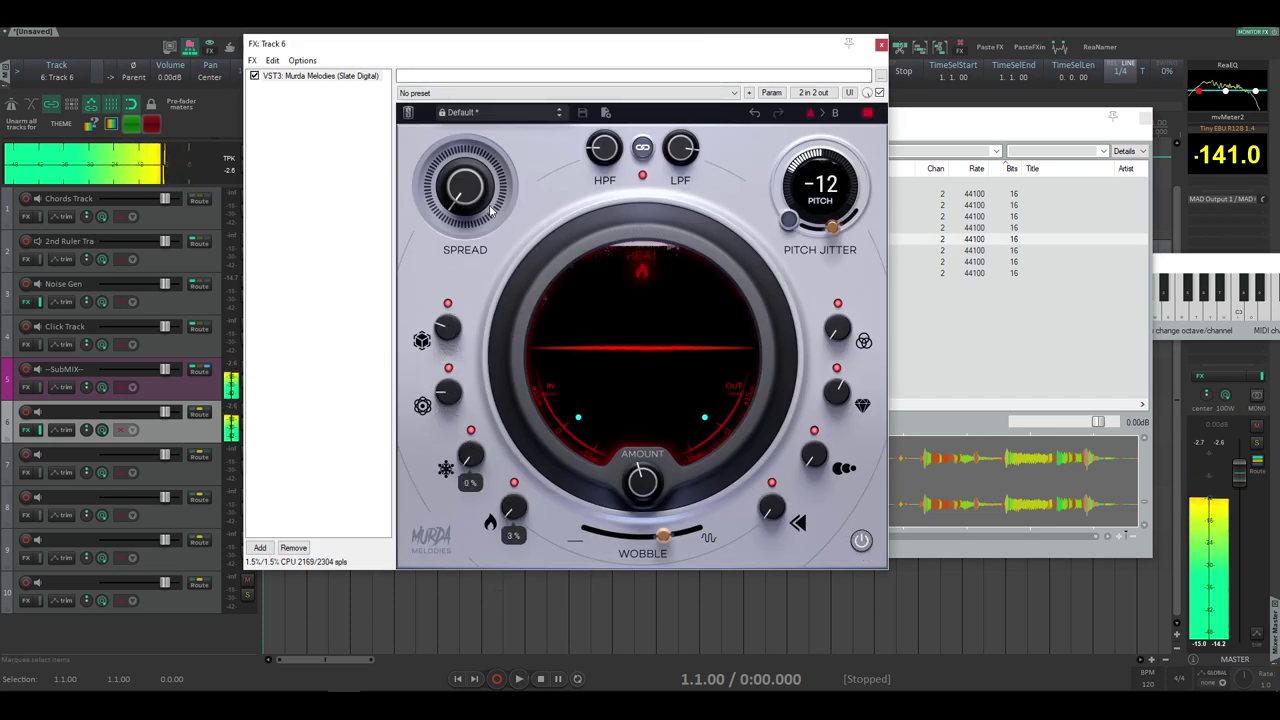
{"action": "double_click", "coordinate": [822, 184]}
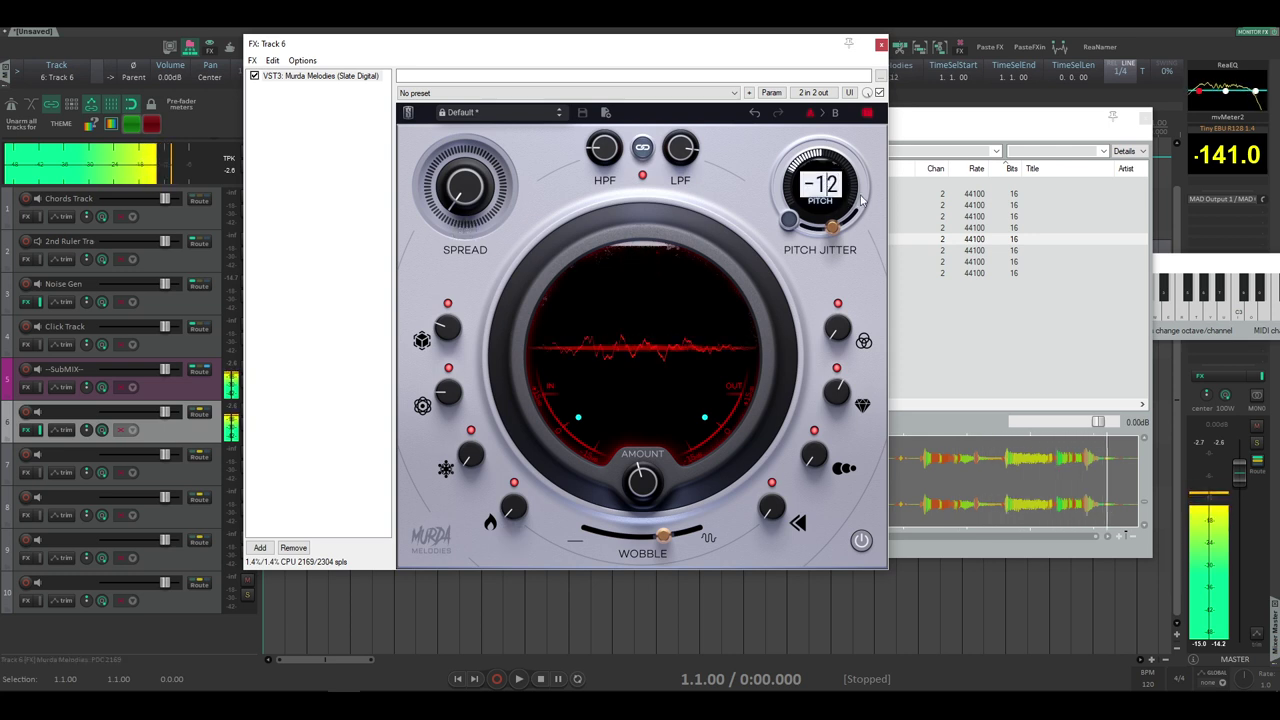
{"action": "left_click", "coordinate": [743, 185]}
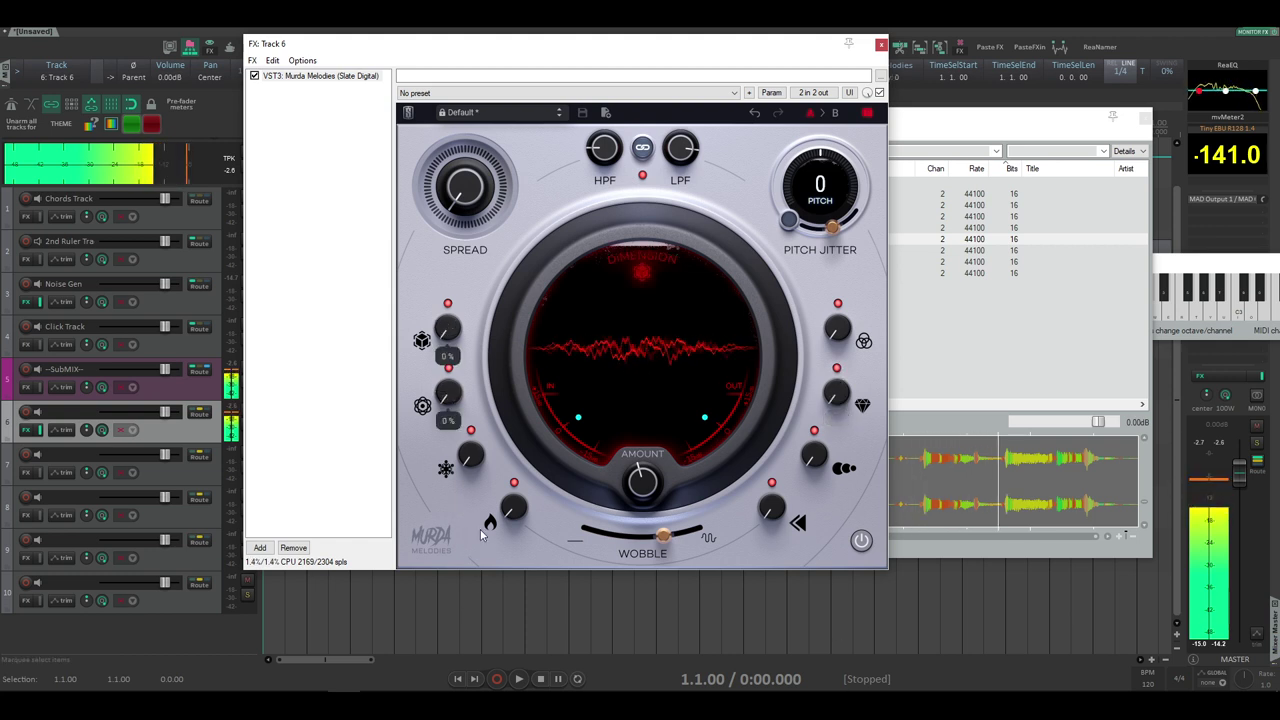
Bring Wobble down near minimum, raise Heat to just under halfway, and lower Amount from maximum to past halfway
{"action": "left_click_drag", "start_coordinate": [643, 482], "coordinate": [657, 381]}
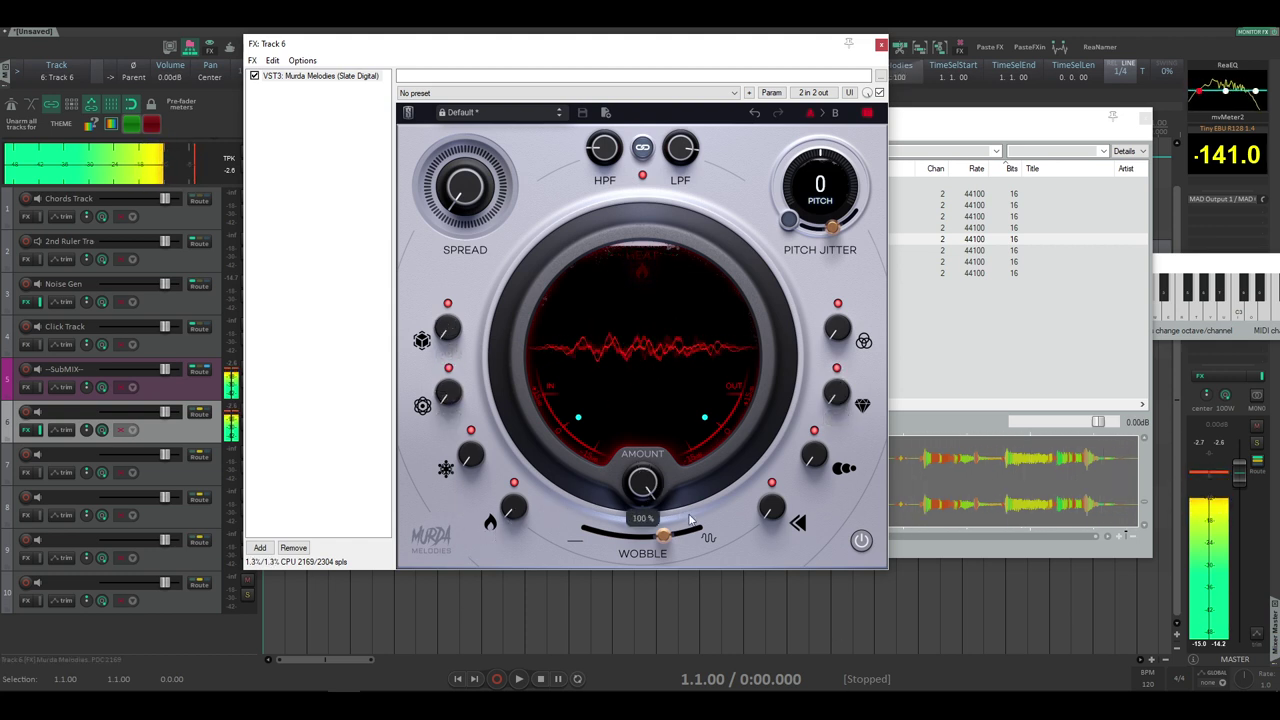
{"action": "left_click_drag", "start_coordinate": [663, 536], "coordinate": [594, 532]}
{"action": "left_click_drag", "start_coordinate": [515, 510], "coordinate": [520, 400]}
{"action": "left_click_drag", "start_coordinate": [640, 480], "coordinate": [646, 590]}
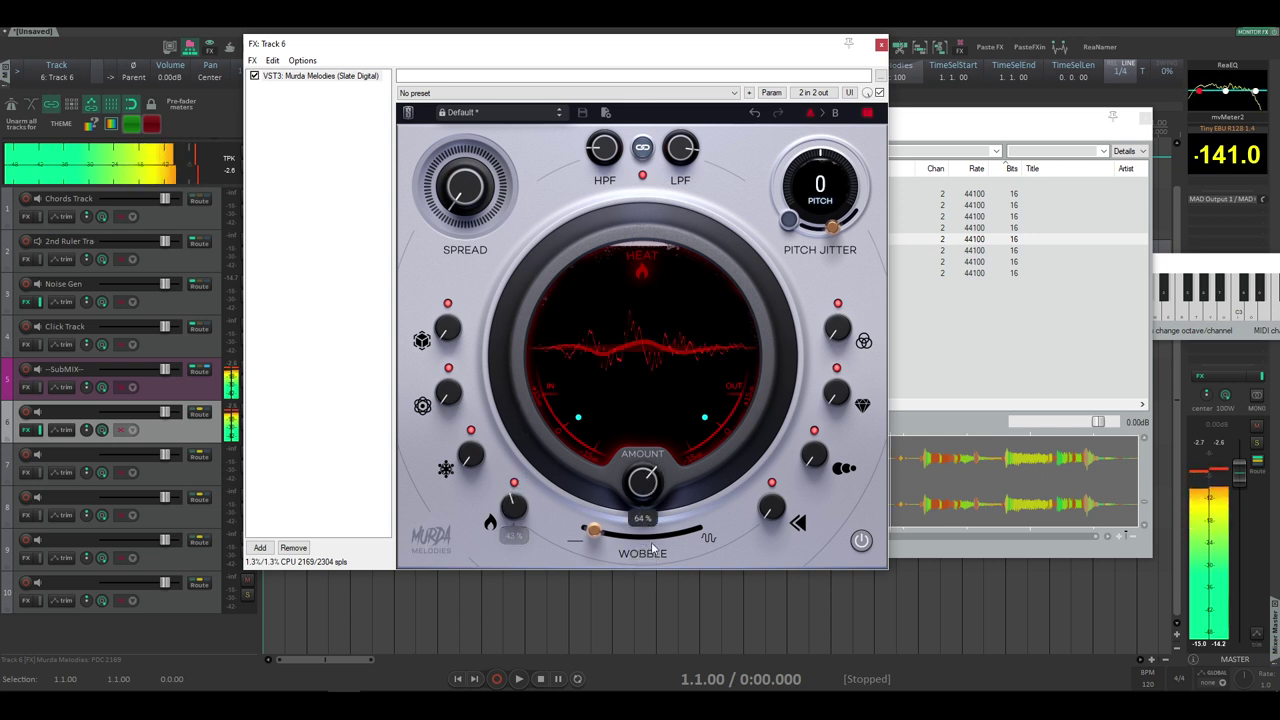
Raise the Reverse effect to about 51%
{"action": "left_click_drag", "start_coordinate": [772, 510], "coordinate": [785, 438]}
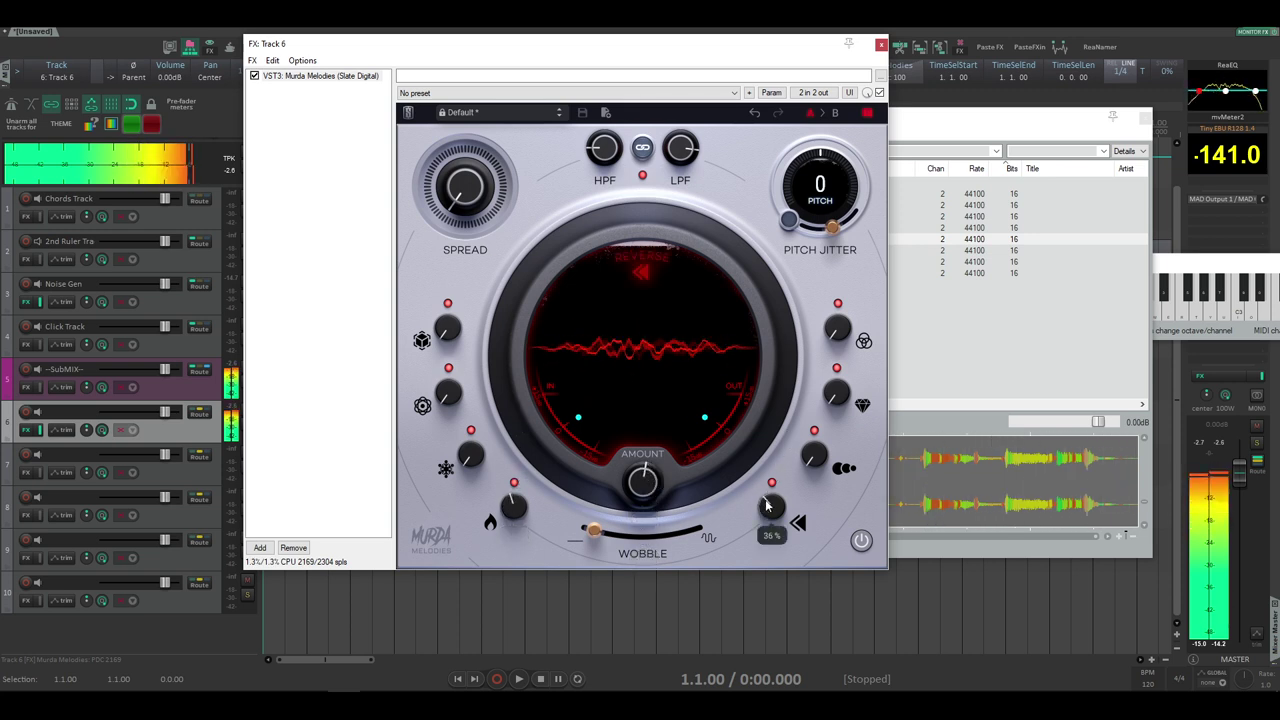
{"action": "left_click_drag", "start_coordinate": [770, 508], "coordinate": [779, 475]}
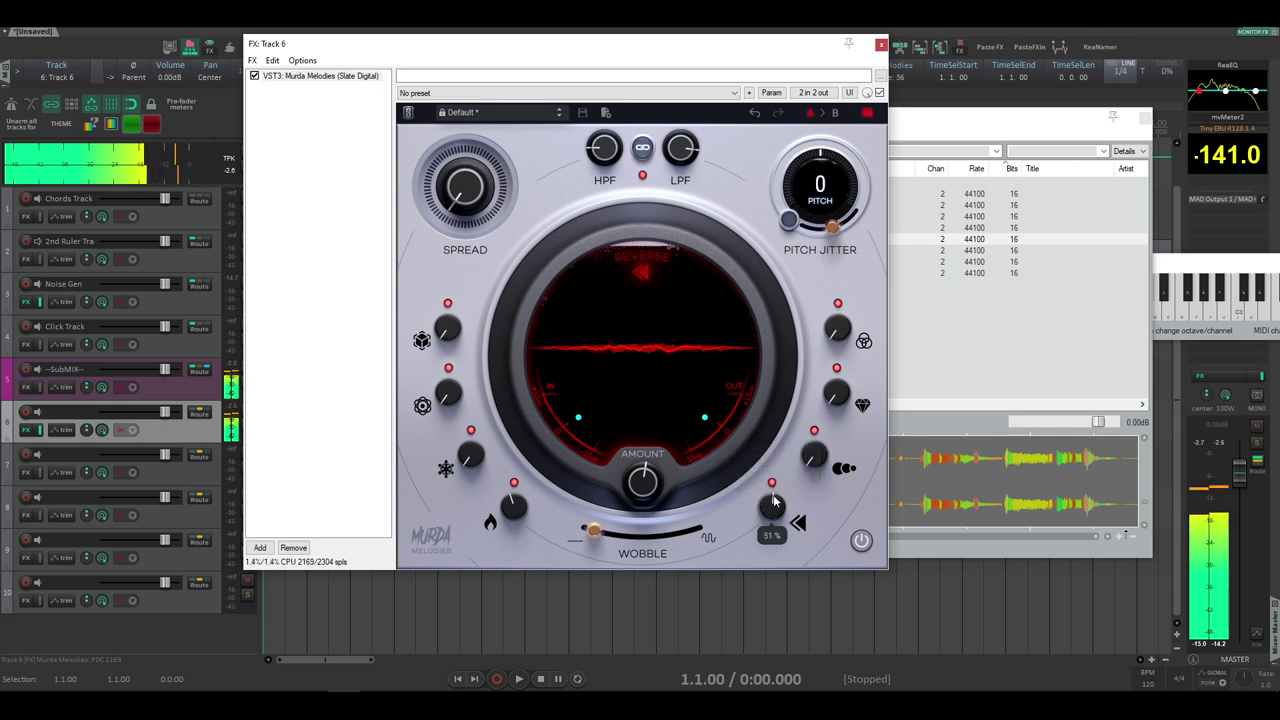
{"action": "scroll", "coordinate": [772, 512], "scroll_direction": "down", "scroll_amount": 1}
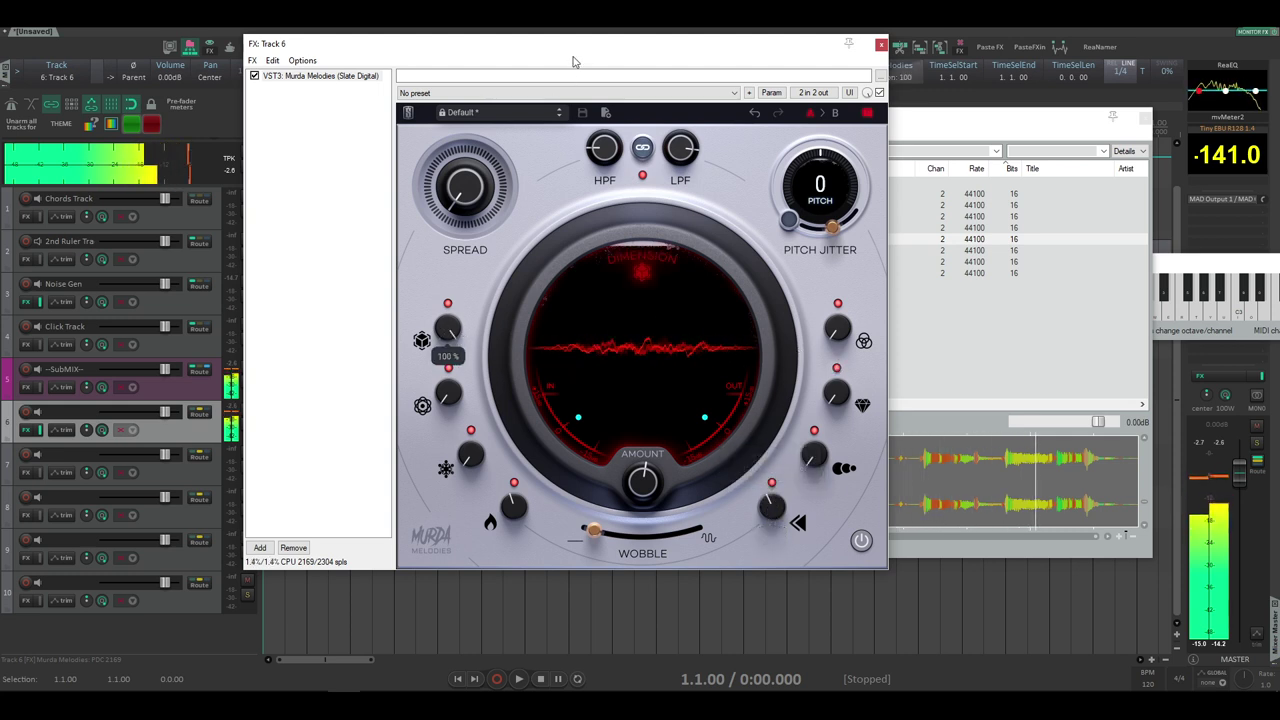
Set Spread to 65% and LPF to 4.15 kHz
{"action": "left_click_drag", "start_coordinate": [465, 185], "coordinate": [465, 150]}
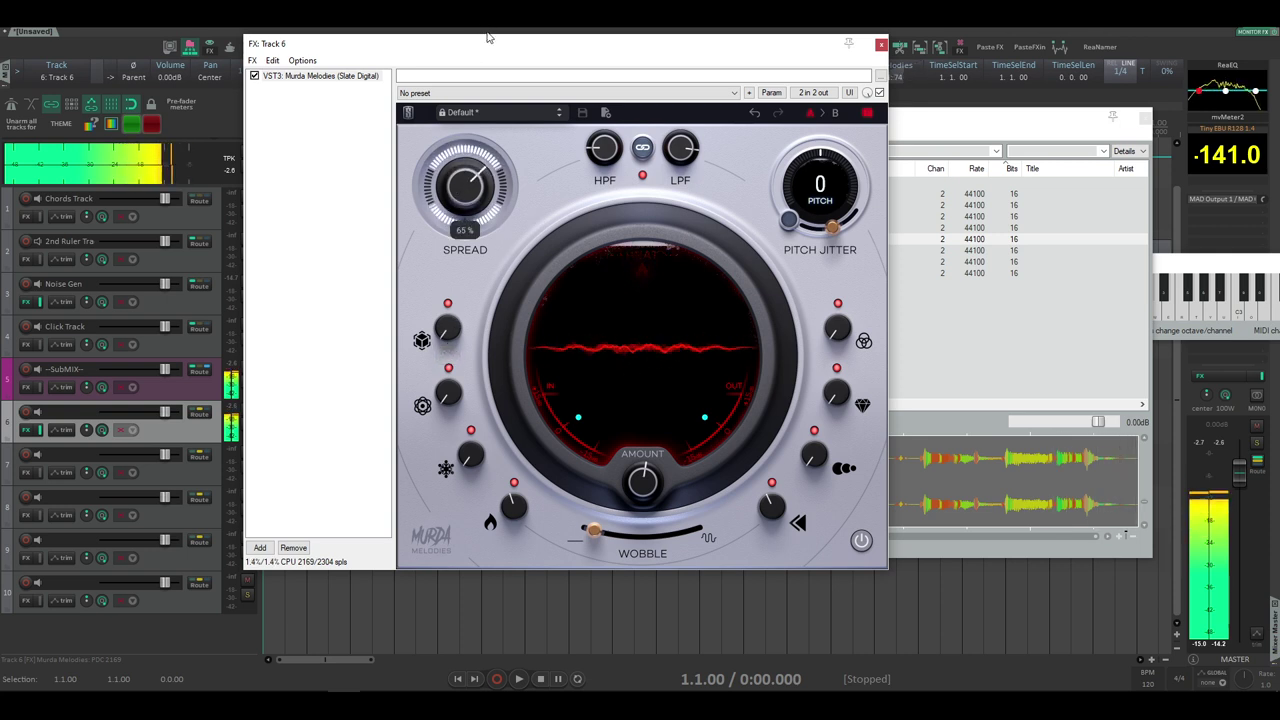
{"action": "left_click_drag", "start_coordinate": [483, 57], "coordinate": [483, 60]}
{"action": "left_click_drag", "start_coordinate": [680, 147], "coordinate": [680, 163]}
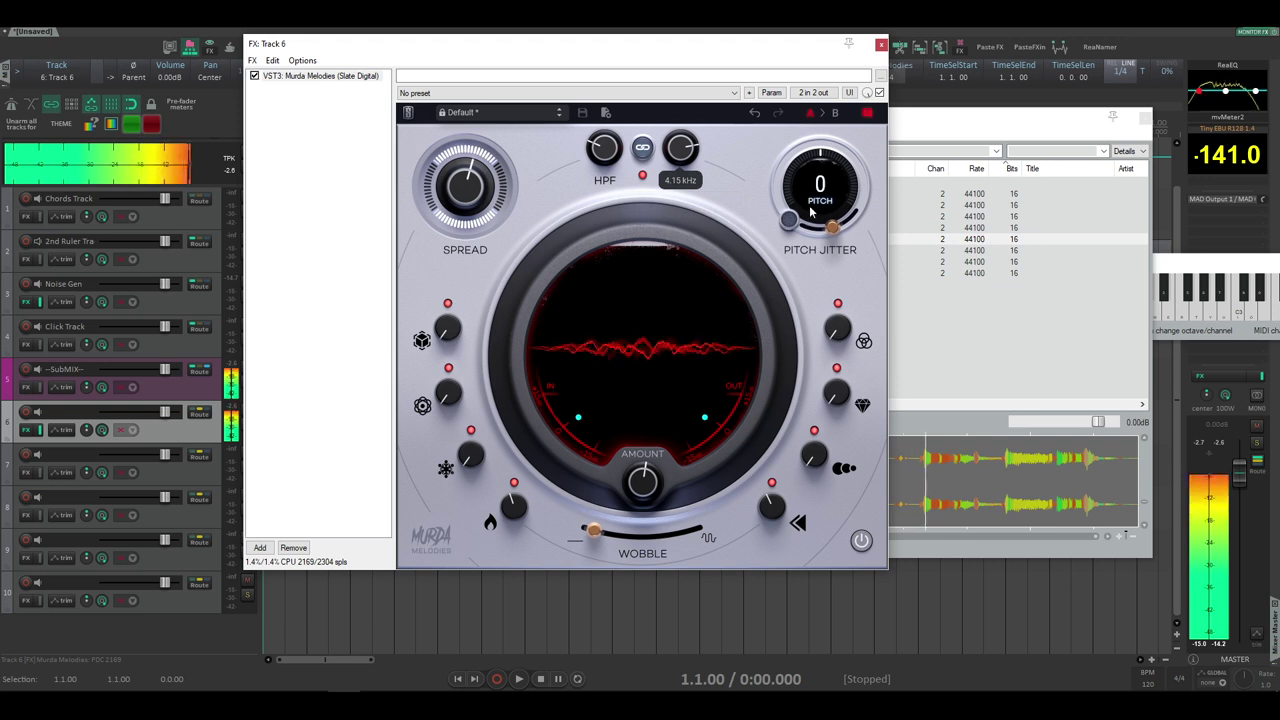
Try Pitch at -24, return it to 0, lower the pitch jitter, set Ensemble to 71%, and bypass the plugin
{"action": "left_click_drag", "start_coordinate": [818, 203], "coordinate": [818, 268]}
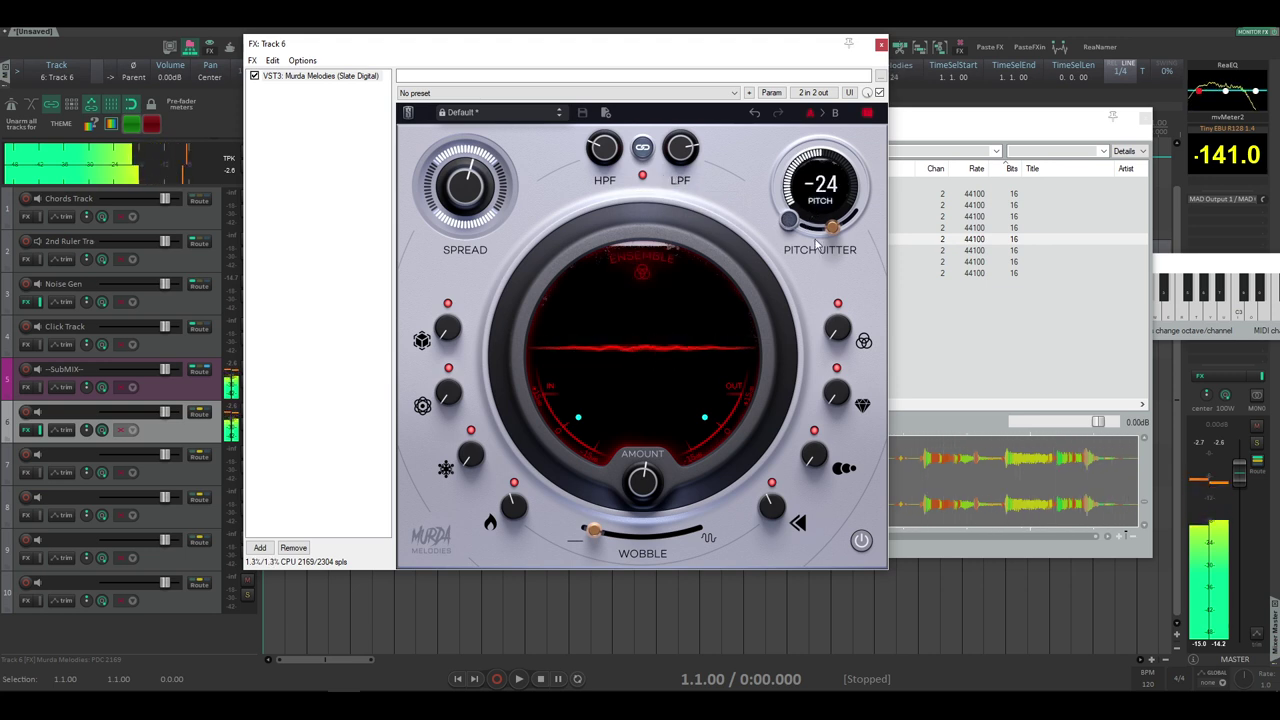
{"action": "double_click", "coordinate": [826, 188]}
{"action": "left_click_drag", "start_coordinate": [832, 227], "coordinate": [724, 304]}
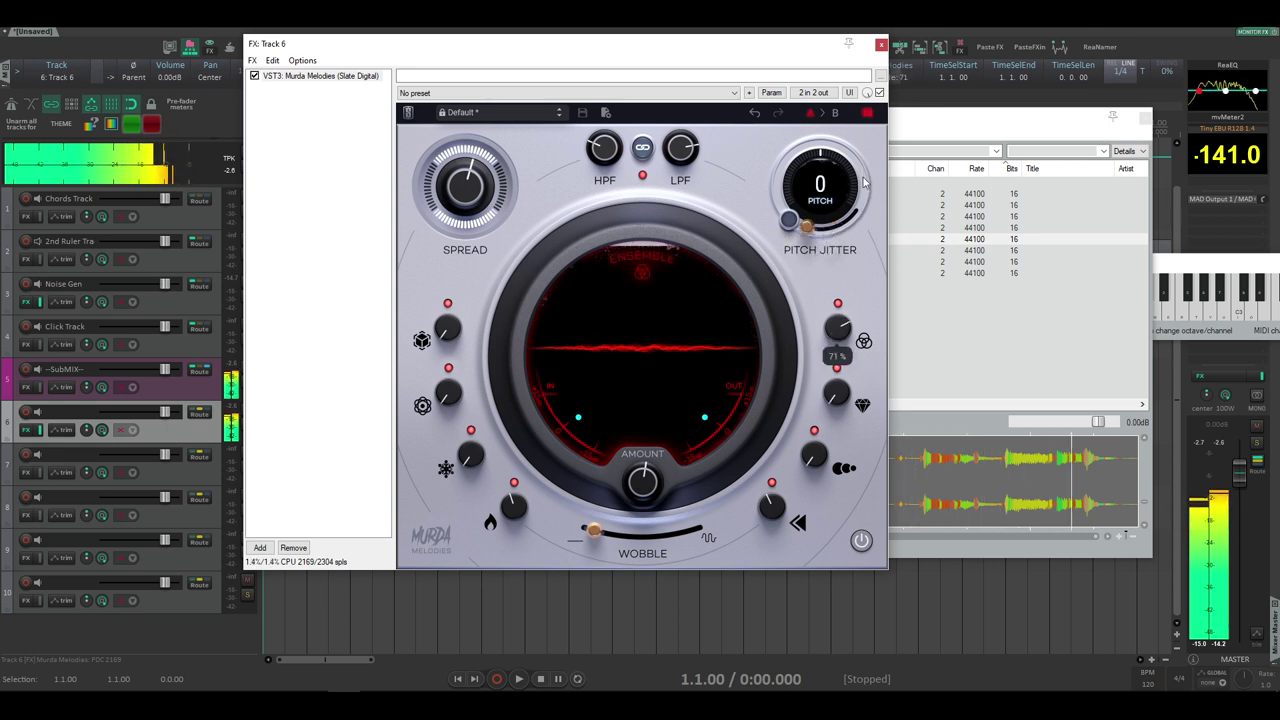
{"action": "left_click", "coordinate": [861, 540]}
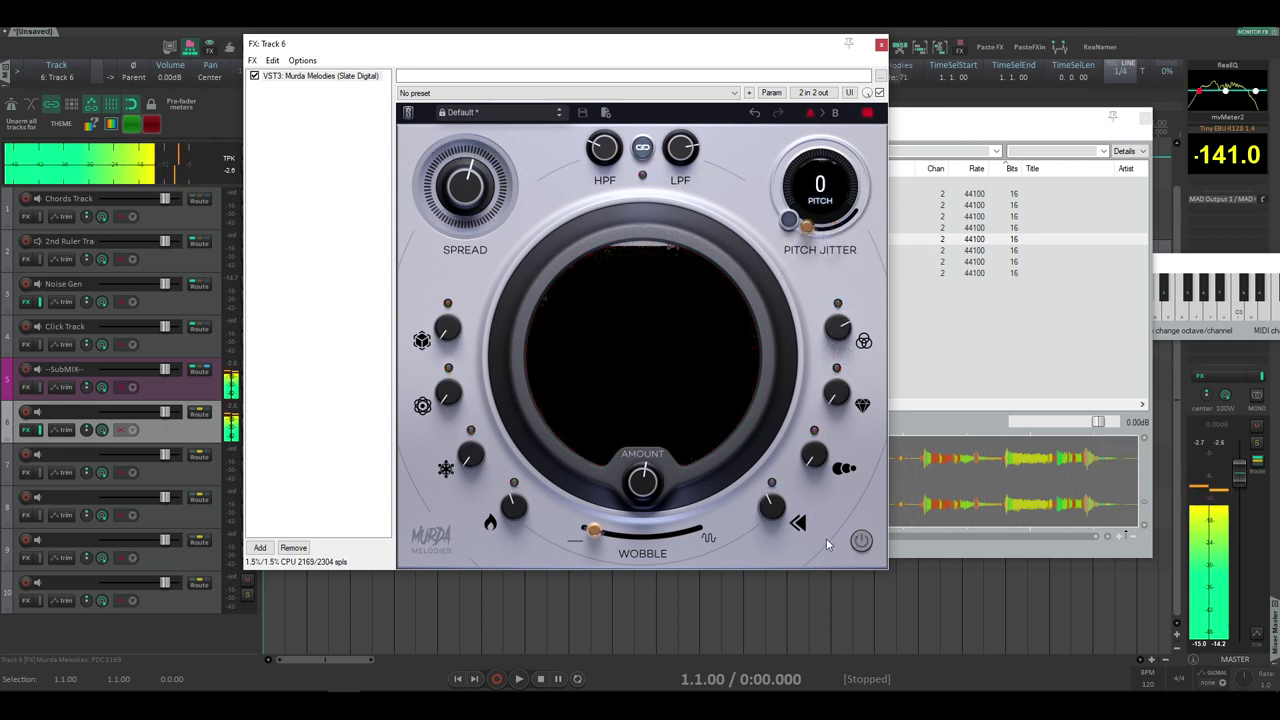
Browse to the Full Drum Loops folder of the Cobra Hip Hop Sample Pack and preview Full Drum Loop 1 (100 BPM)
{"action": "left_click", "coordinate": [976, 168]}
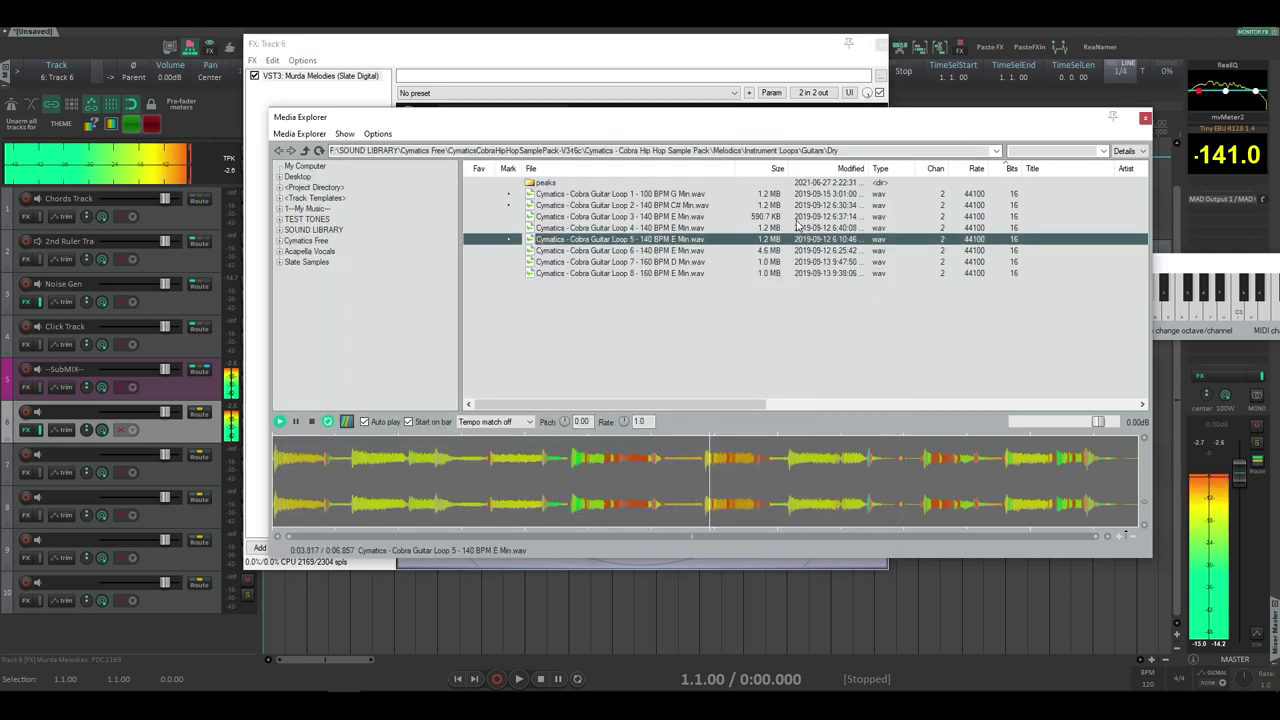
{"action": "left_click", "coordinate": [305, 150]}
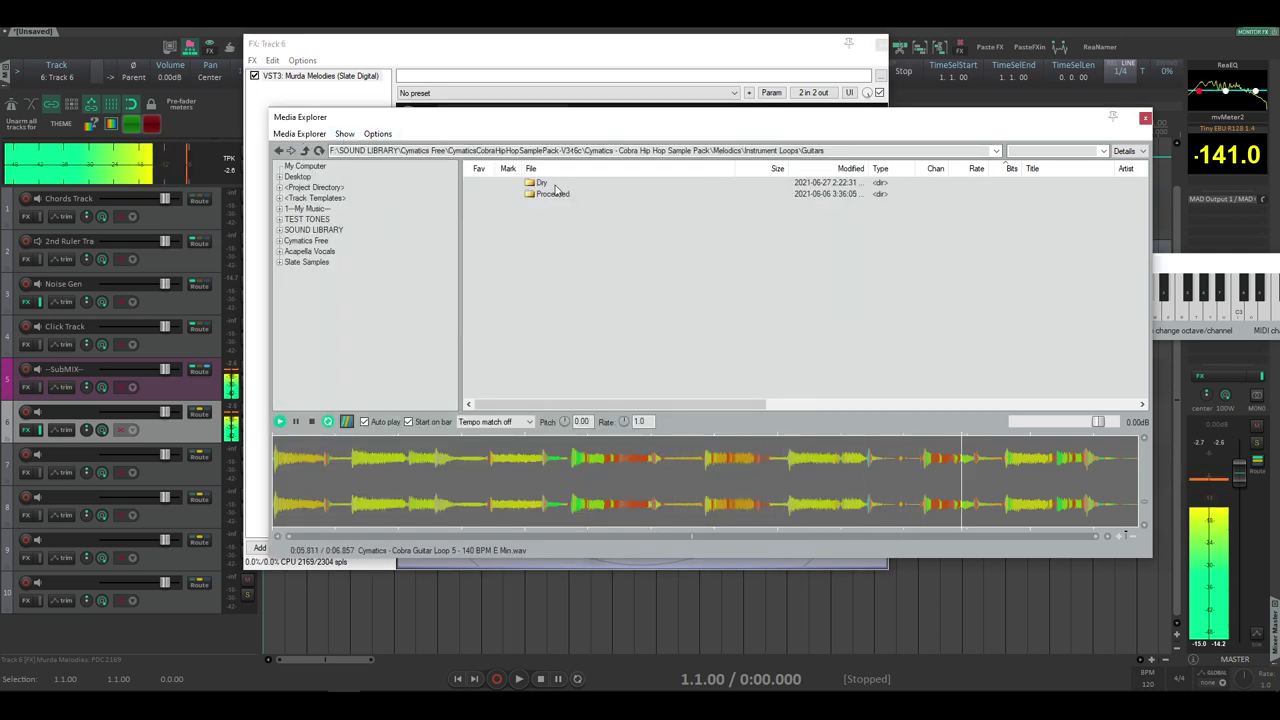
{"action": "left_click", "coordinate": [290, 240]}
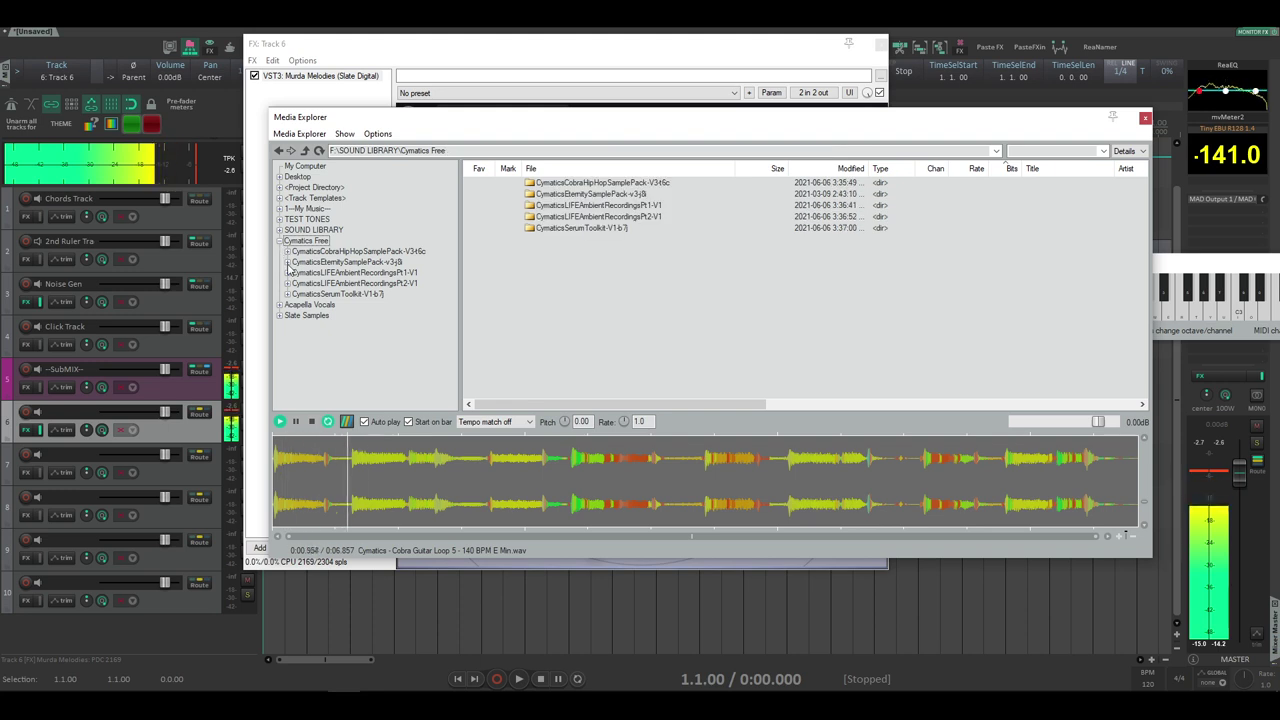
{"action": "left_click", "coordinate": [288, 252]}
{"action": "left_click", "coordinate": [296, 262]}
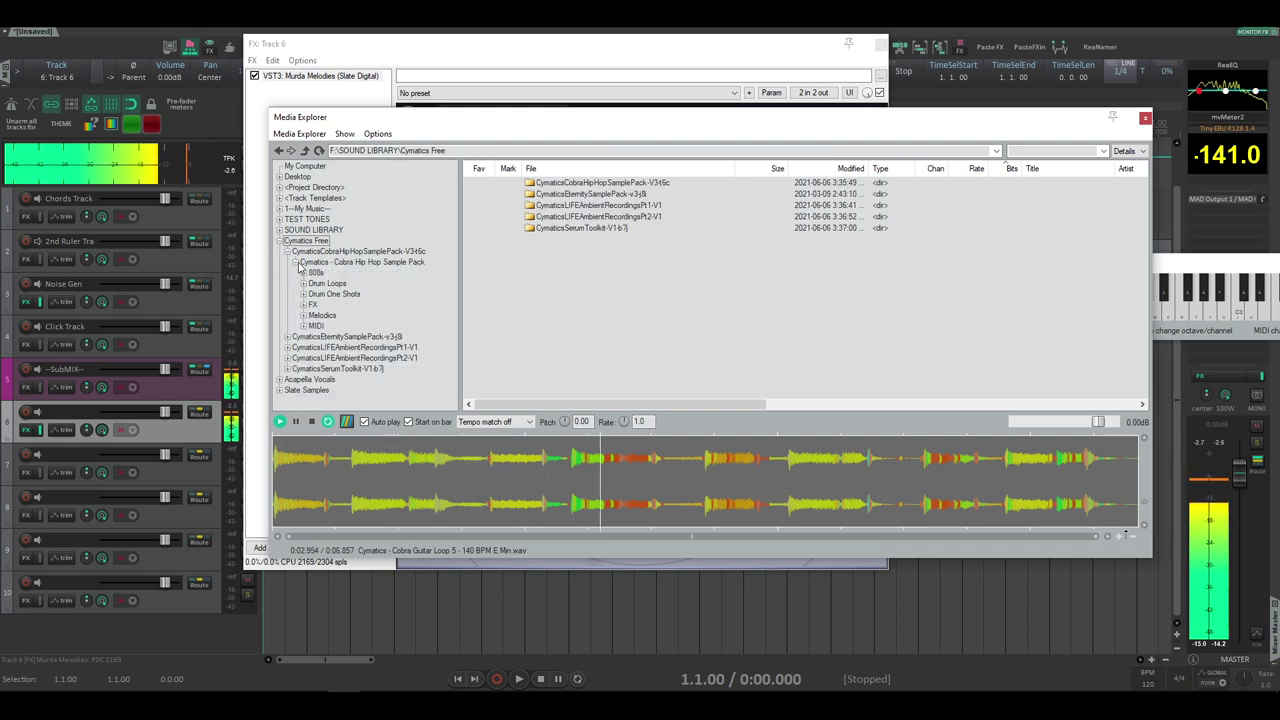
{"action": "left_click", "coordinate": [304, 284]}
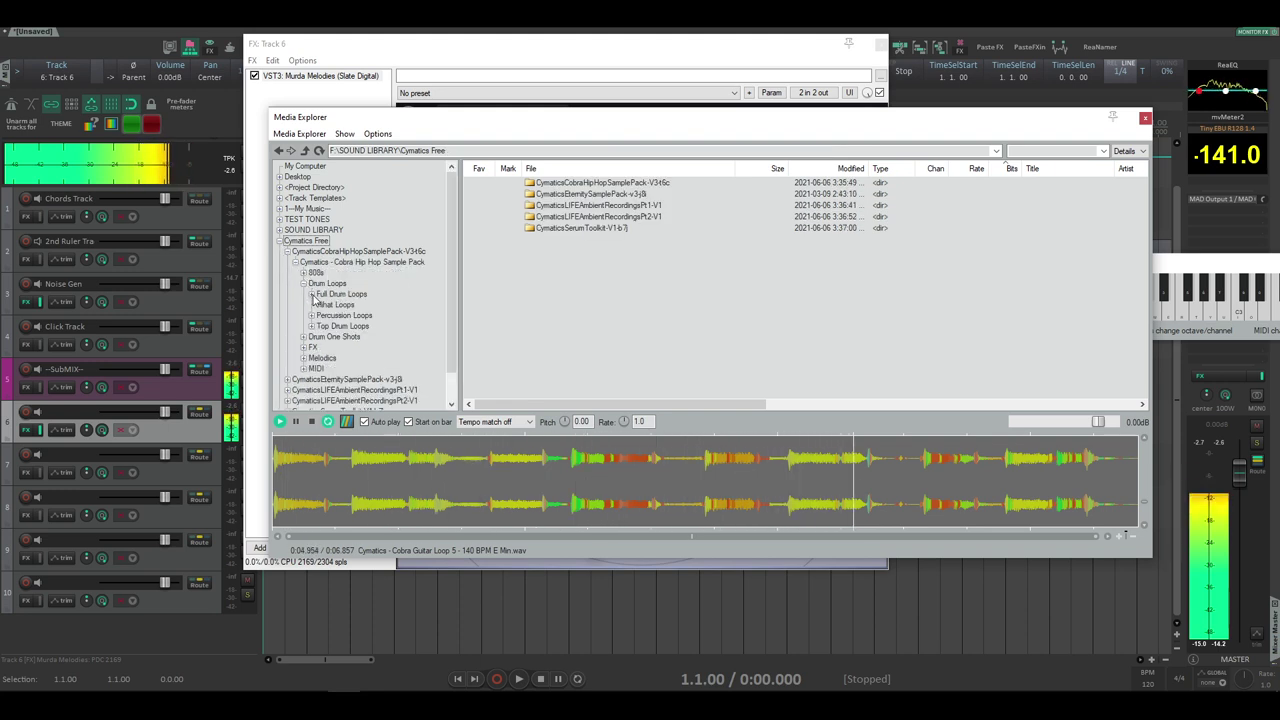
{"action": "left_click", "coordinate": [312, 294]}
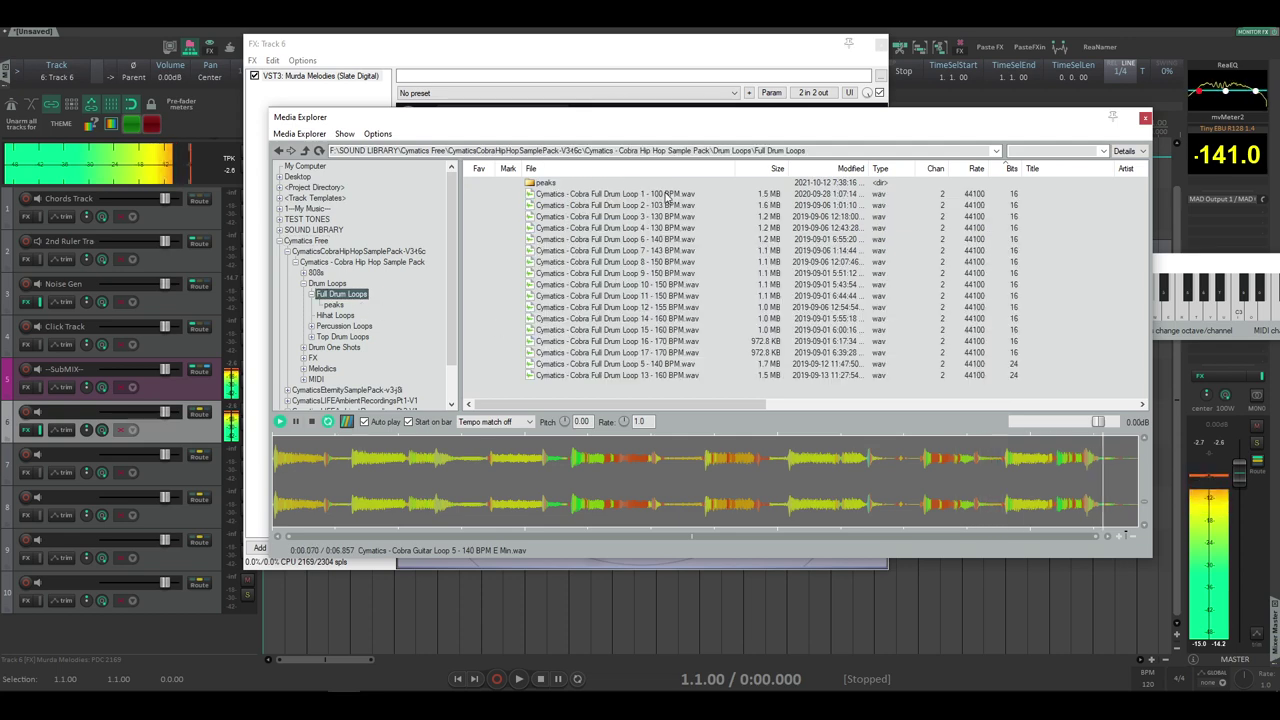
{"action": "left_click", "coordinate": [667, 196]}
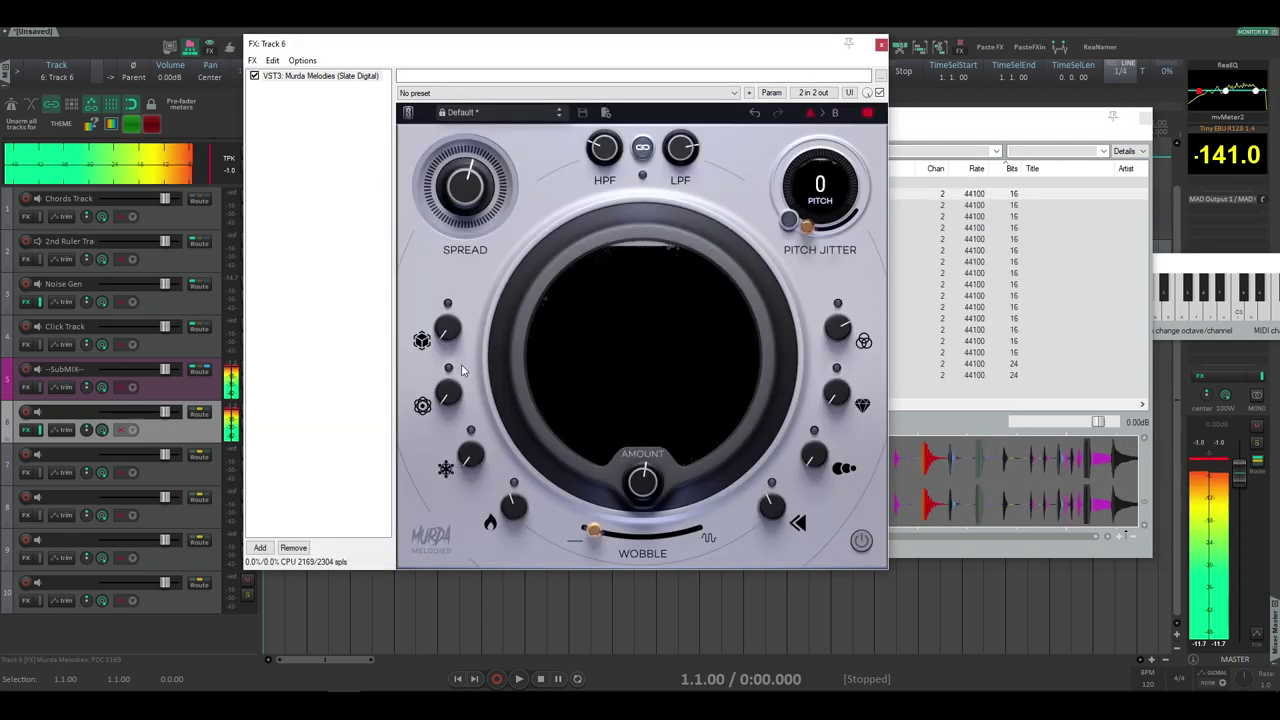
Lower the loop preview volume to -7.74 dB and re-enable the plugin
{"action": "left_click", "coordinate": [1095, 426]}
{"action": "left_click", "coordinate": [718, 48]}
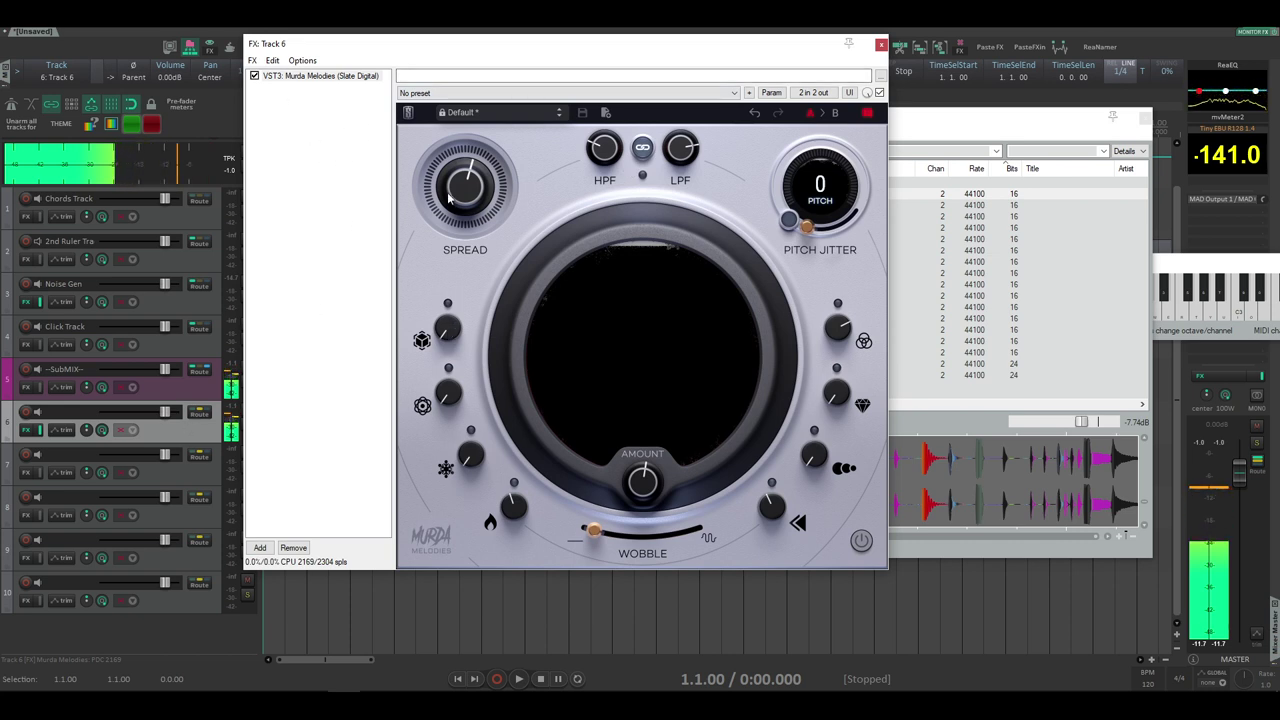
{"action": "left_click", "coordinate": [860, 544]}
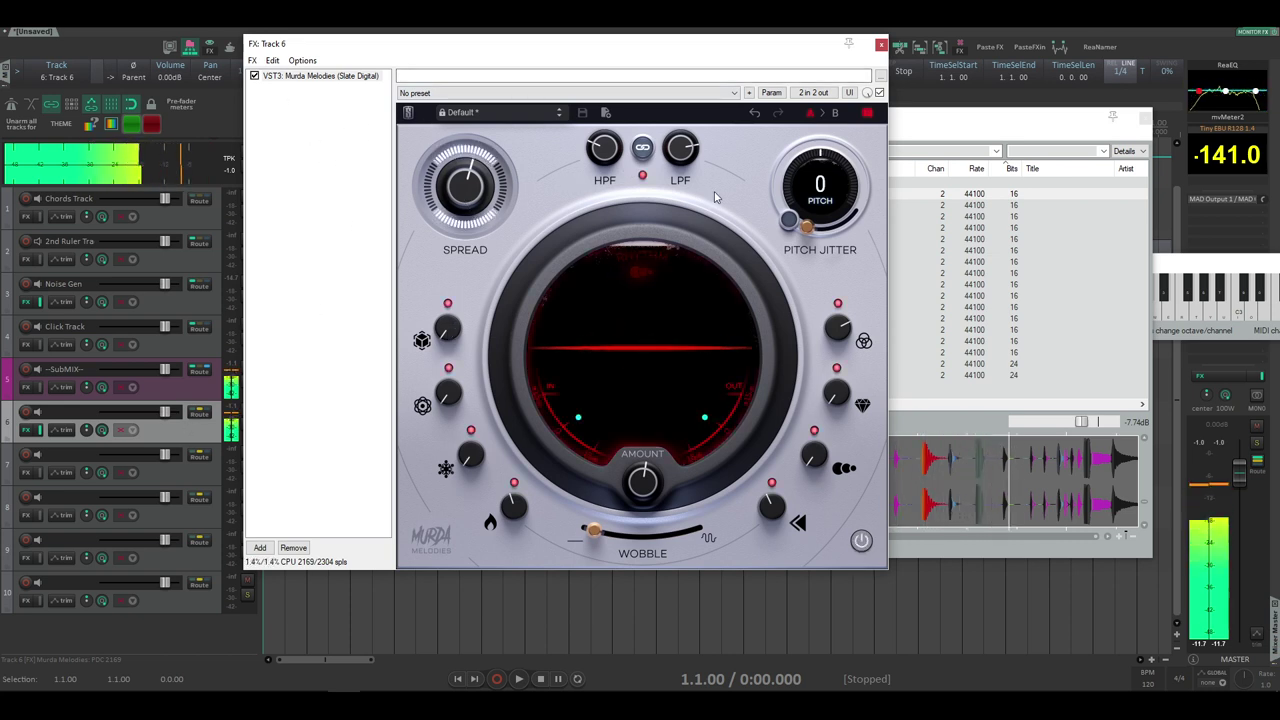
Raise the LPF, bring Spread and Reverse to minimum, and turn Dimension up slightly
{"action": "left_click_drag", "start_coordinate": [682, 150], "coordinate": [678, 141]}
{"action": "left_click_drag", "start_coordinate": [467, 184], "coordinate": [463, 285]}
{"action": "left_click_drag", "start_coordinate": [450, 330], "coordinate": [453, 322]}
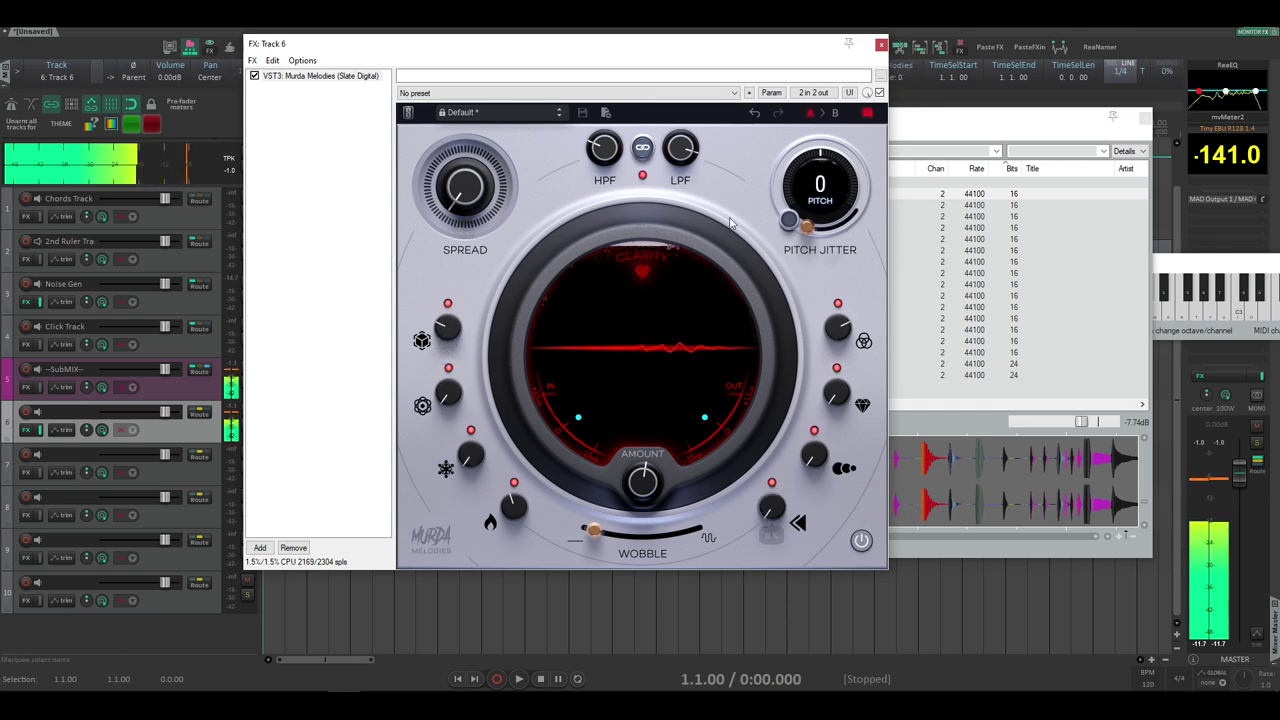
Preview Cymatics - Cobra Full Drum Loop 2 (103 BPM) through the plugin
{"action": "left_click", "coordinate": [1018, 126]}
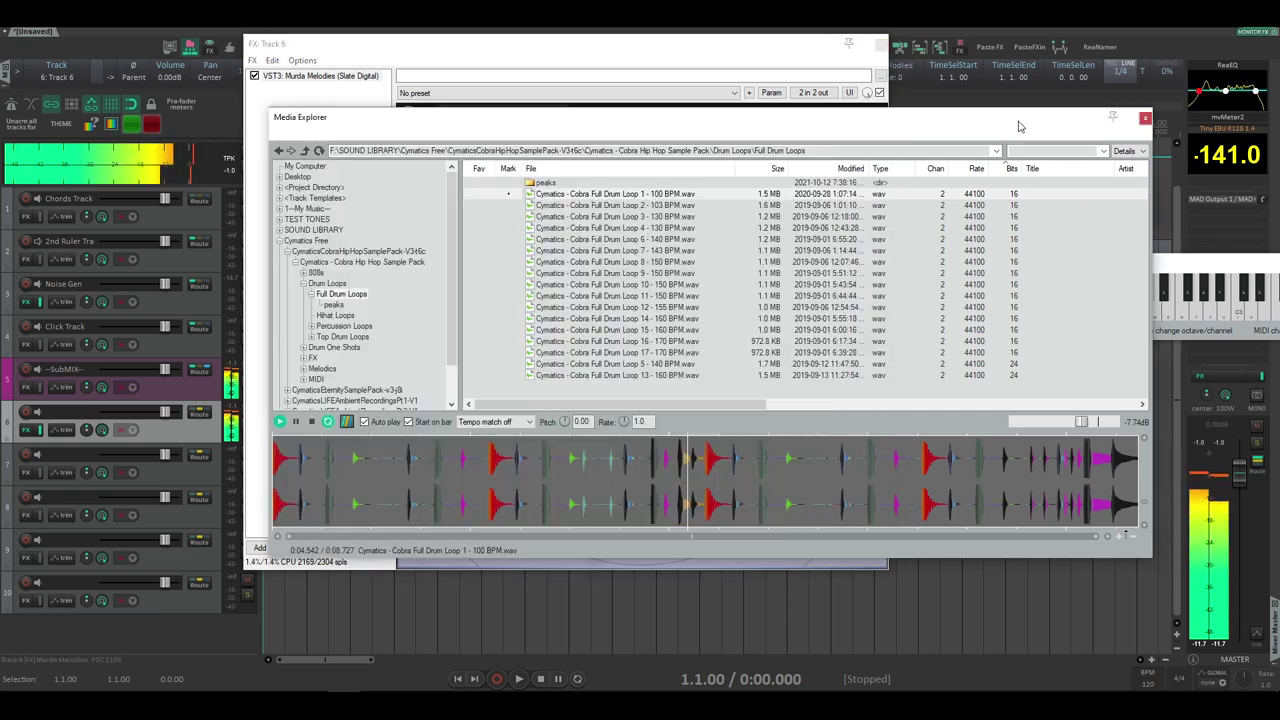
{"action": "left_click", "coordinate": [620, 205]}
{"action": "left_click", "coordinate": [670, 80]}
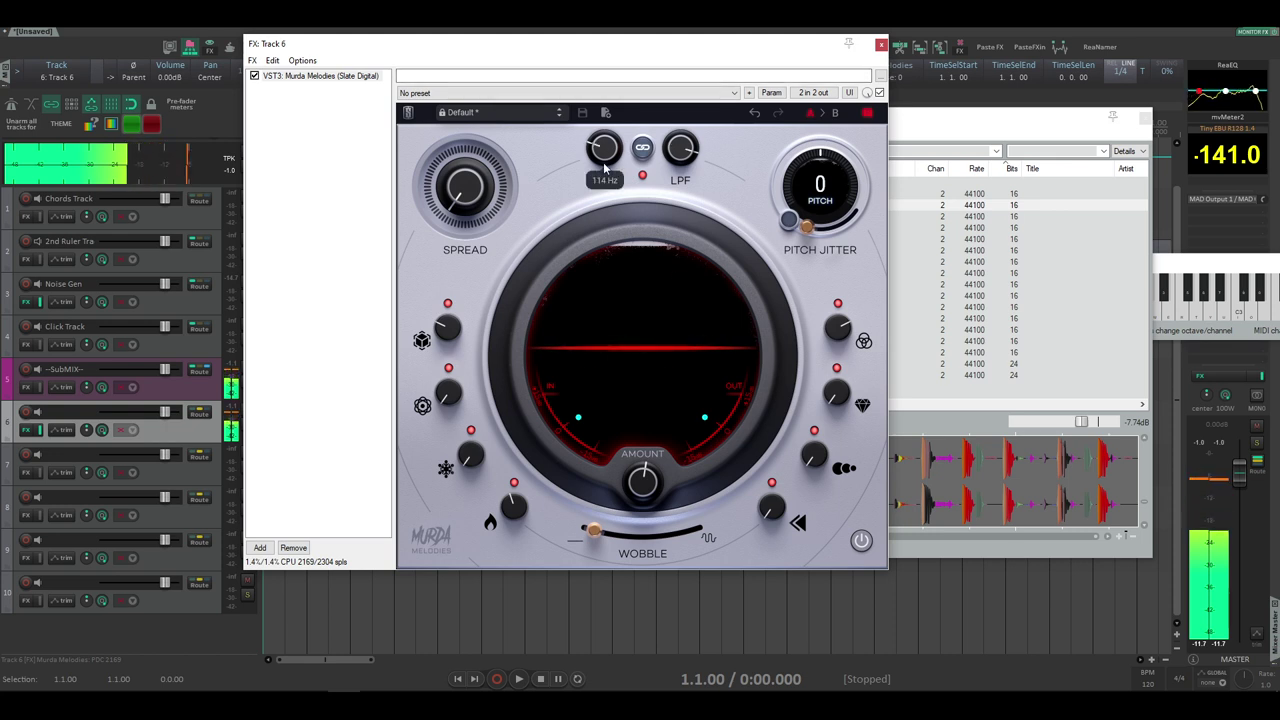
Lower HPF to 20 Hz, sweep LPF between 541 Hz and 20 kHz, and link the filters with LPF at 8.73 kHz
{"action": "left_click_drag", "start_coordinate": [603, 168], "coordinate": [604, 198]}
{"action": "left_click_drag", "start_coordinate": [683, 145], "coordinate": [687, 158]}
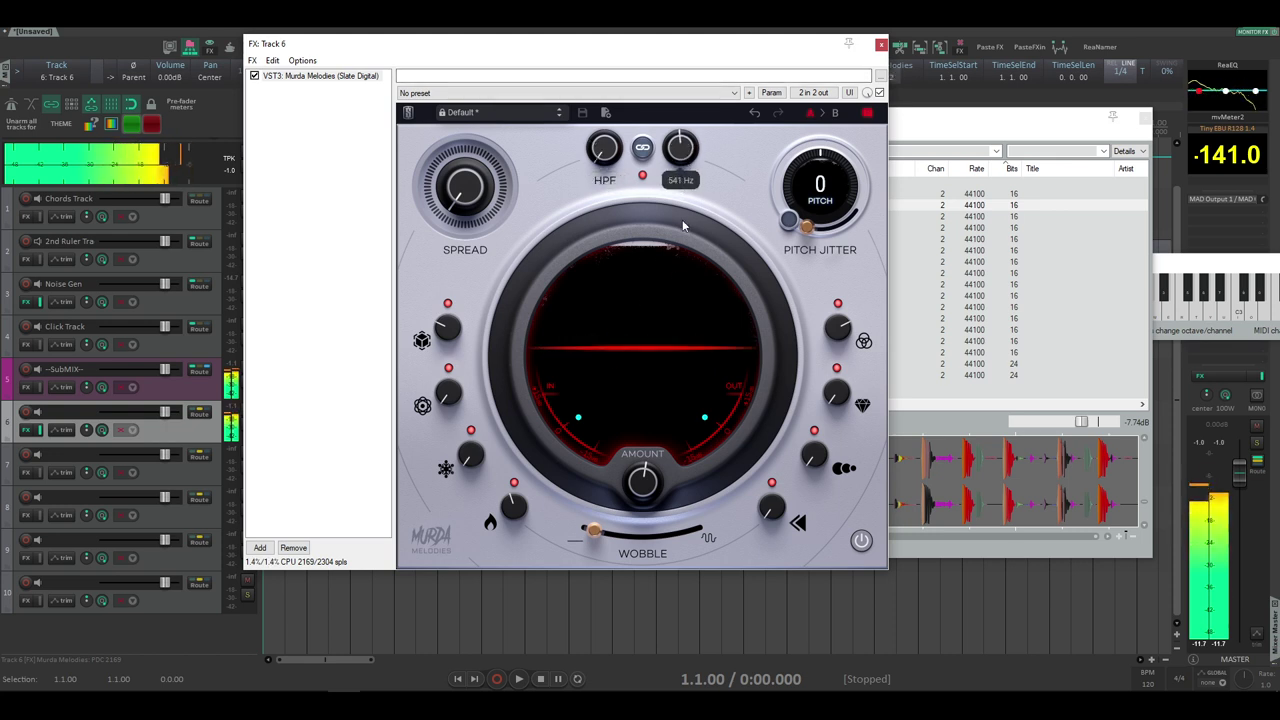
{"action": "left_click_drag", "start_coordinate": [683, 226], "coordinate": [719, 88]}
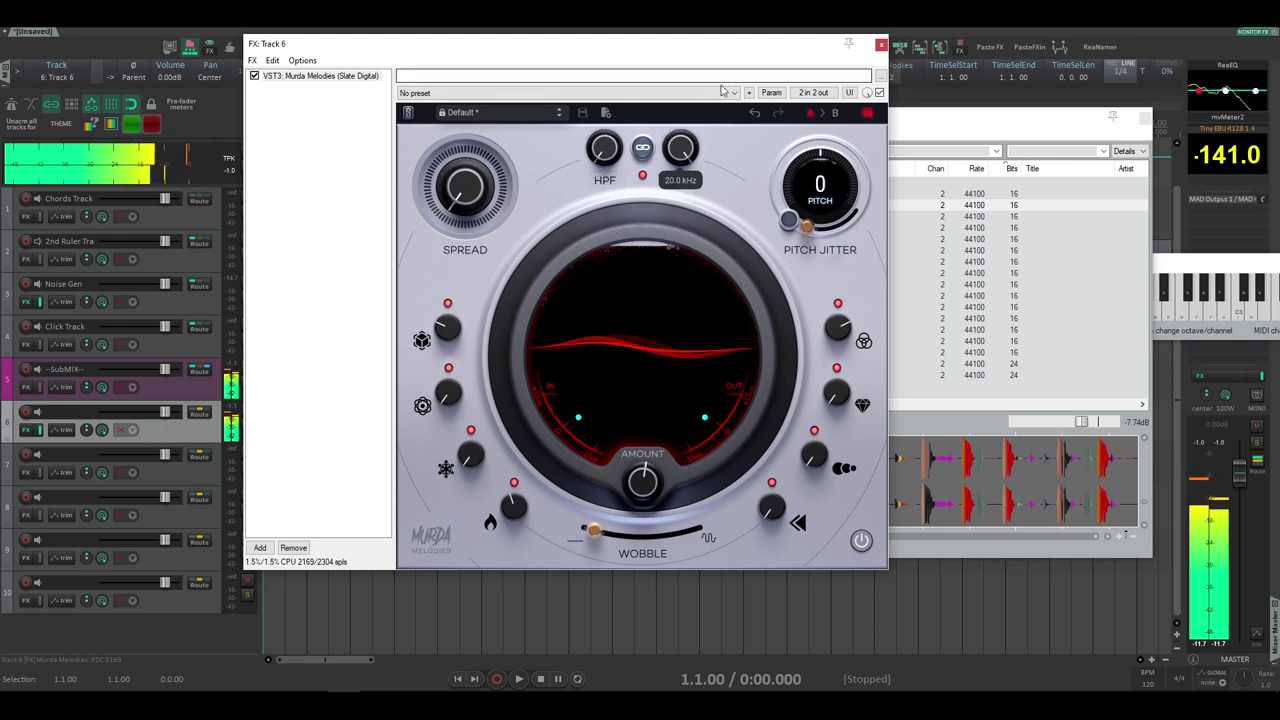
{"action": "left_click", "coordinate": [643, 148]}
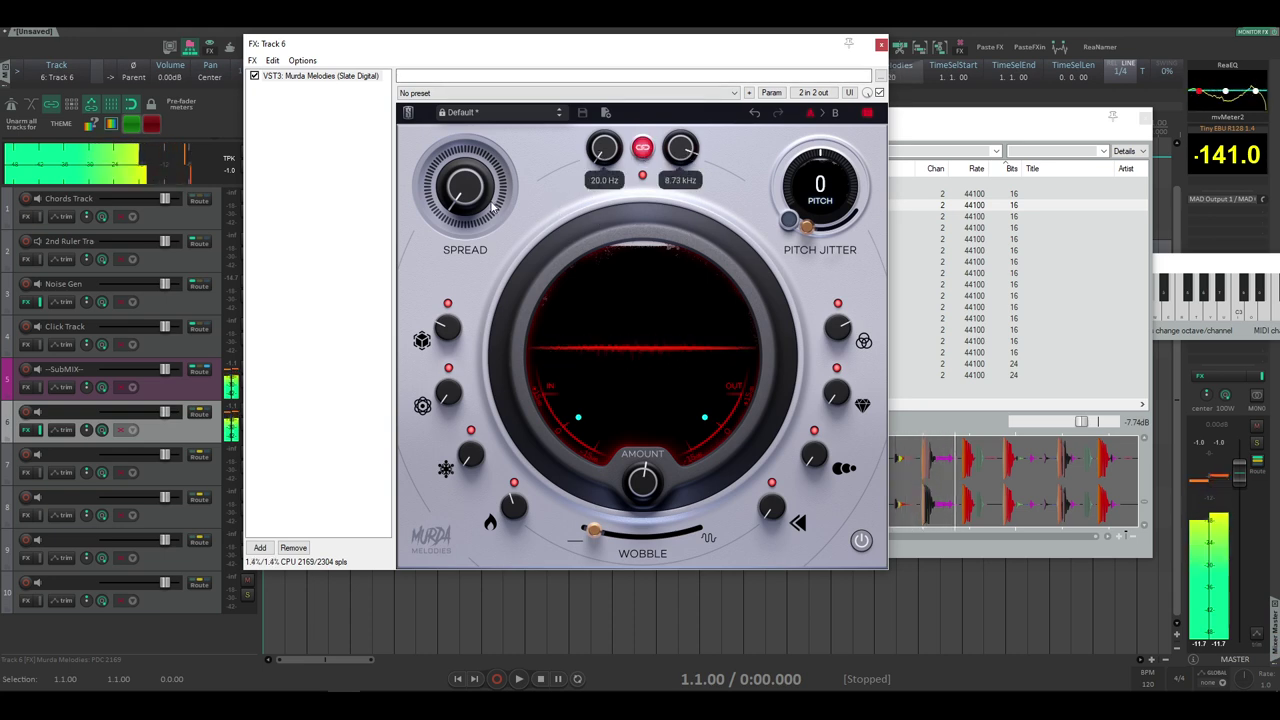
Set the preview volume to -5.50 dB, Wobble to 30% and Heat to 21%, with Amount at maximum
{"action": "left_click", "coordinate": [1088, 424]}
{"action": "left_click", "coordinate": [745, 54]}
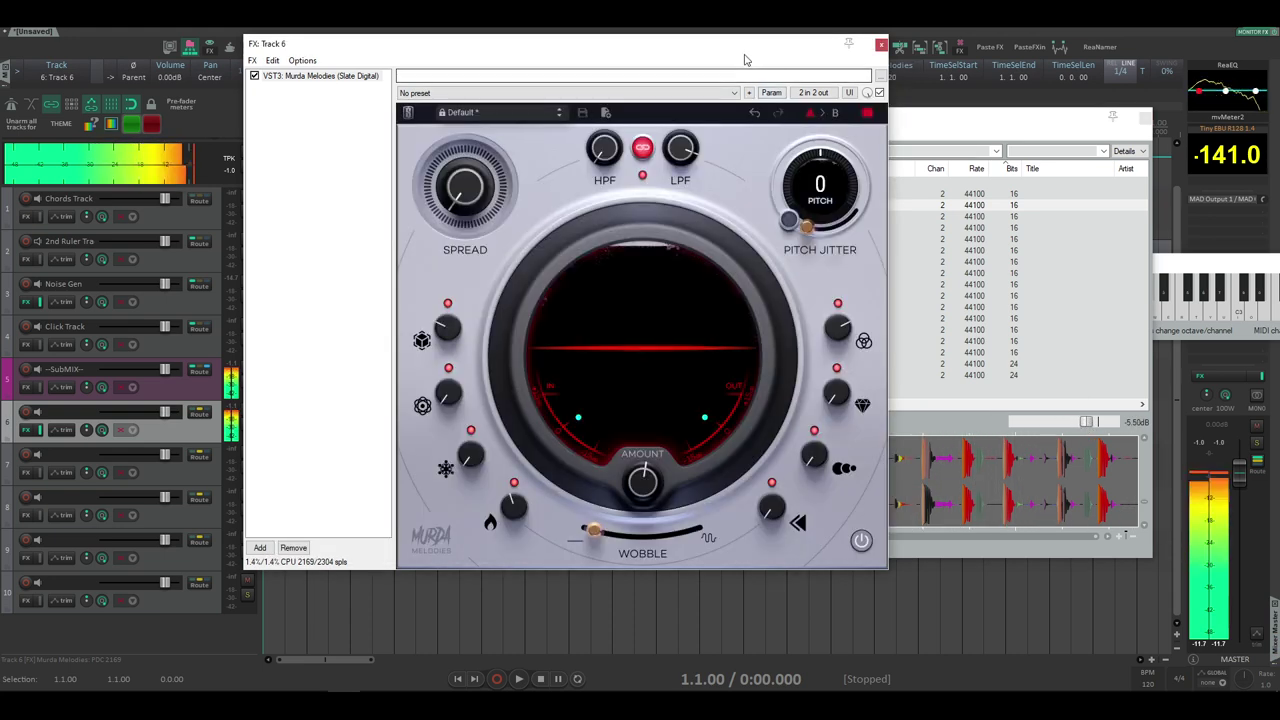
{"action": "left_click_drag", "start_coordinate": [463, 228], "coordinate": [617, 535]}
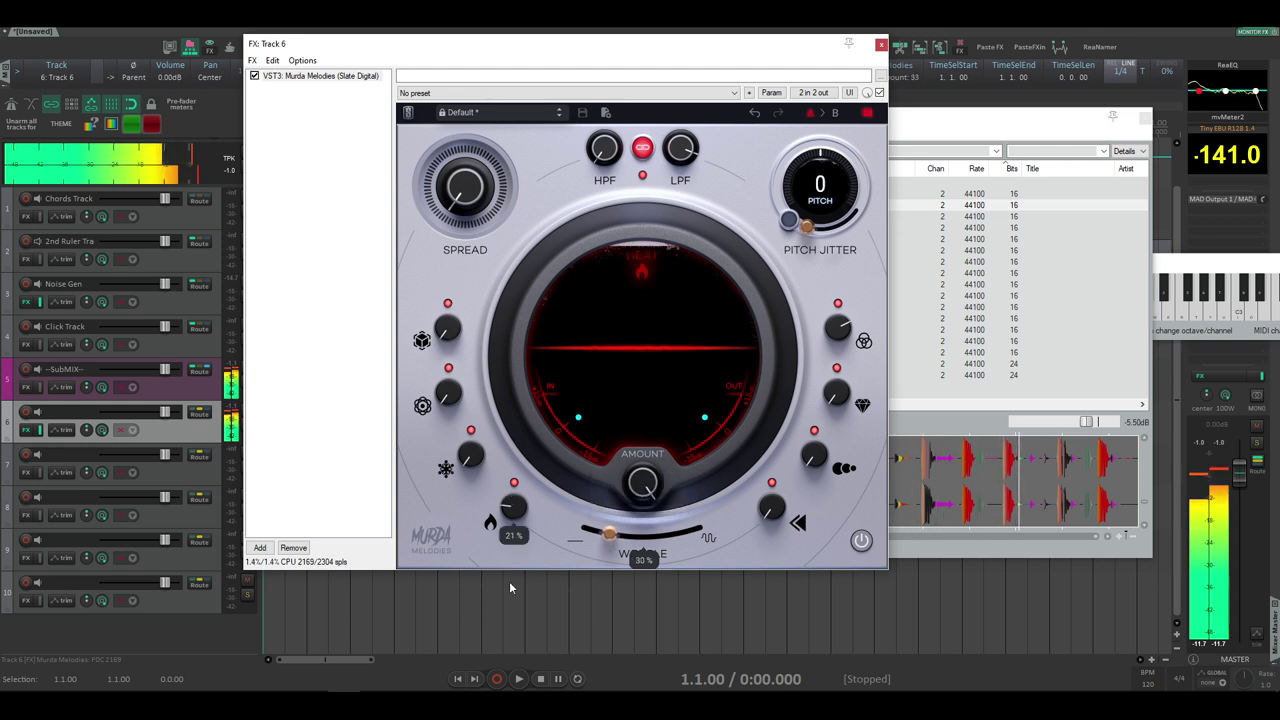
Bring Ensemble down to 0%, turn Heat up slightly from minimum, and set Amount to 42%
{"action": "left_click_drag", "start_coordinate": [846, 331], "coordinate": [838, 430]}
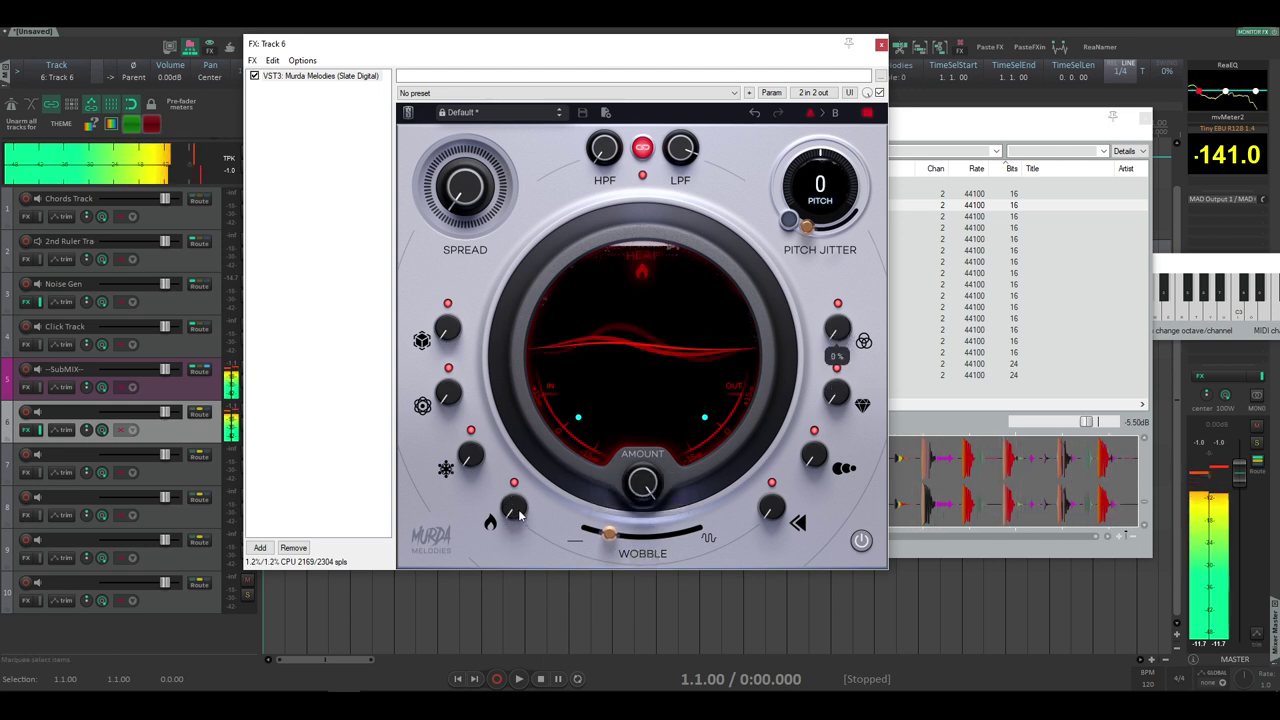
{"action": "left_click_drag", "start_coordinate": [515, 507], "coordinate": [516, 453]}
{"action": "left_click_drag", "start_coordinate": [645, 498], "coordinate": [641, 528]}
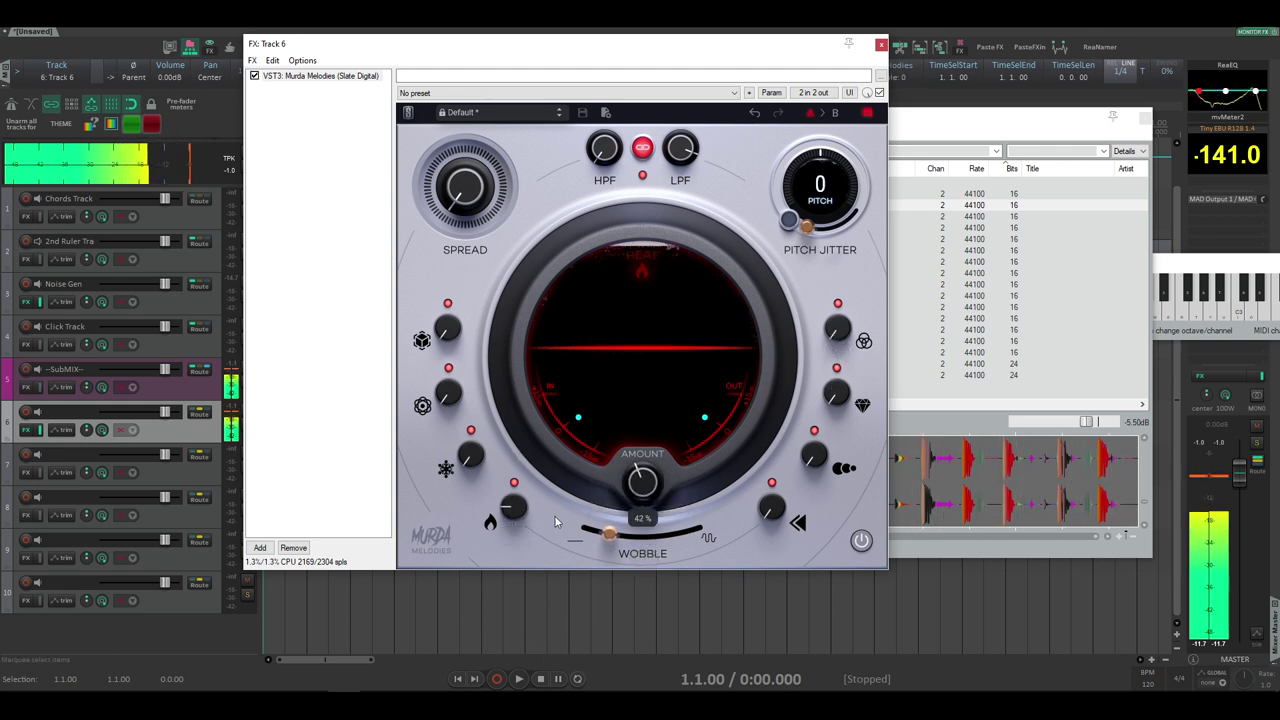
Set Pitch to -24, turn Spread well up, and raise Heat to 100% with Amount at maximum
{"action": "left_click_drag", "start_coordinate": [514, 507], "coordinate": [511, 516]}
{"action": "left_click_drag", "start_coordinate": [482, 376], "coordinate": [470, 462]}
{"action": "left_click_drag", "start_coordinate": [450, 393], "coordinate": [396, 347]}
{"action": "left_click_drag", "start_coordinate": [470, 206], "coordinate": [512, 80]}
{"action": "left_click_drag", "start_coordinate": [843, 192], "coordinate": [813, 323]}
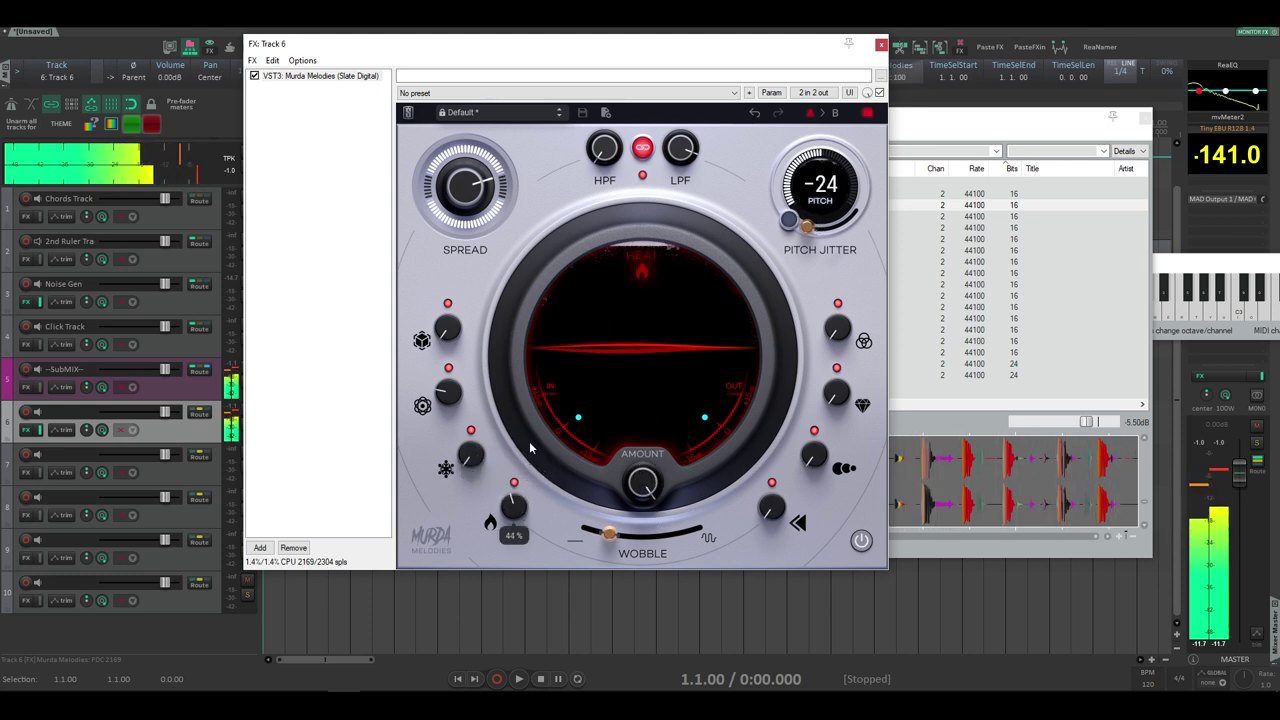
{"action": "left_click_drag", "start_coordinate": [519, 512], "coordinate": [573, 314]}
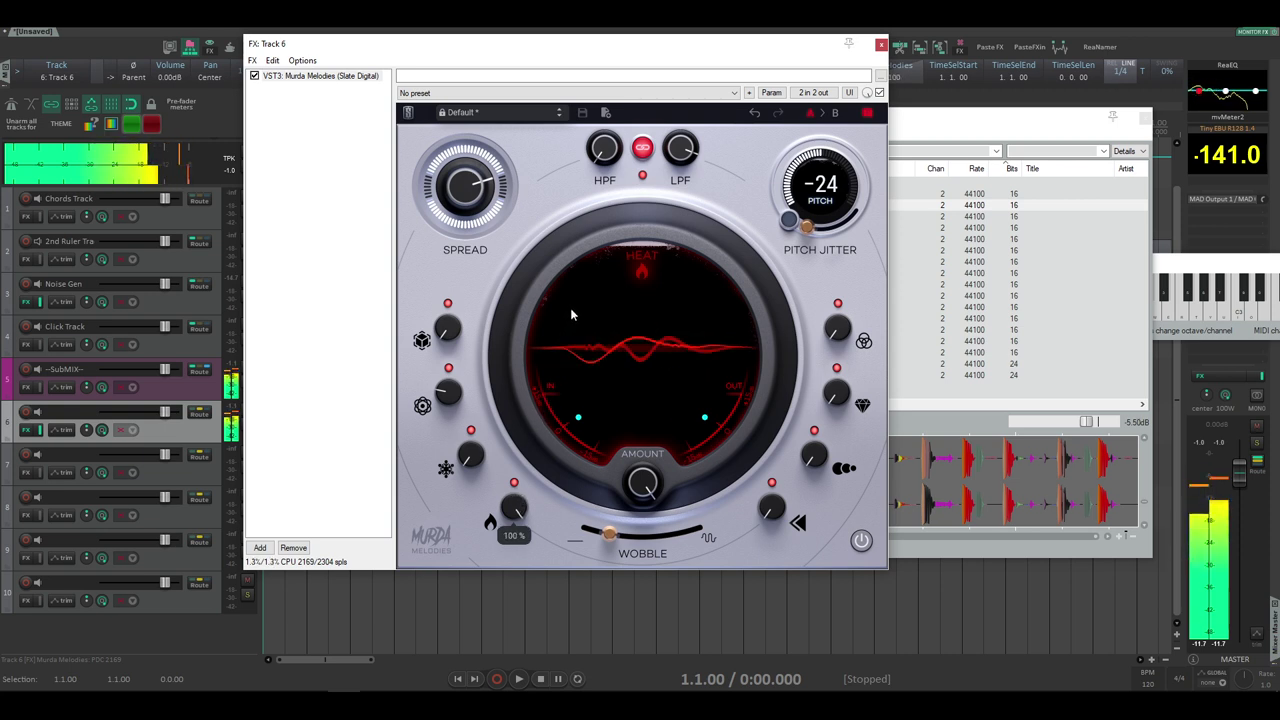
Set Dimension to 48% and bring the atom-symbol effect down to minimum
{"action": "left_click_drag", "start_coordinate": [450, 331], "coordinate": [470, 214]}
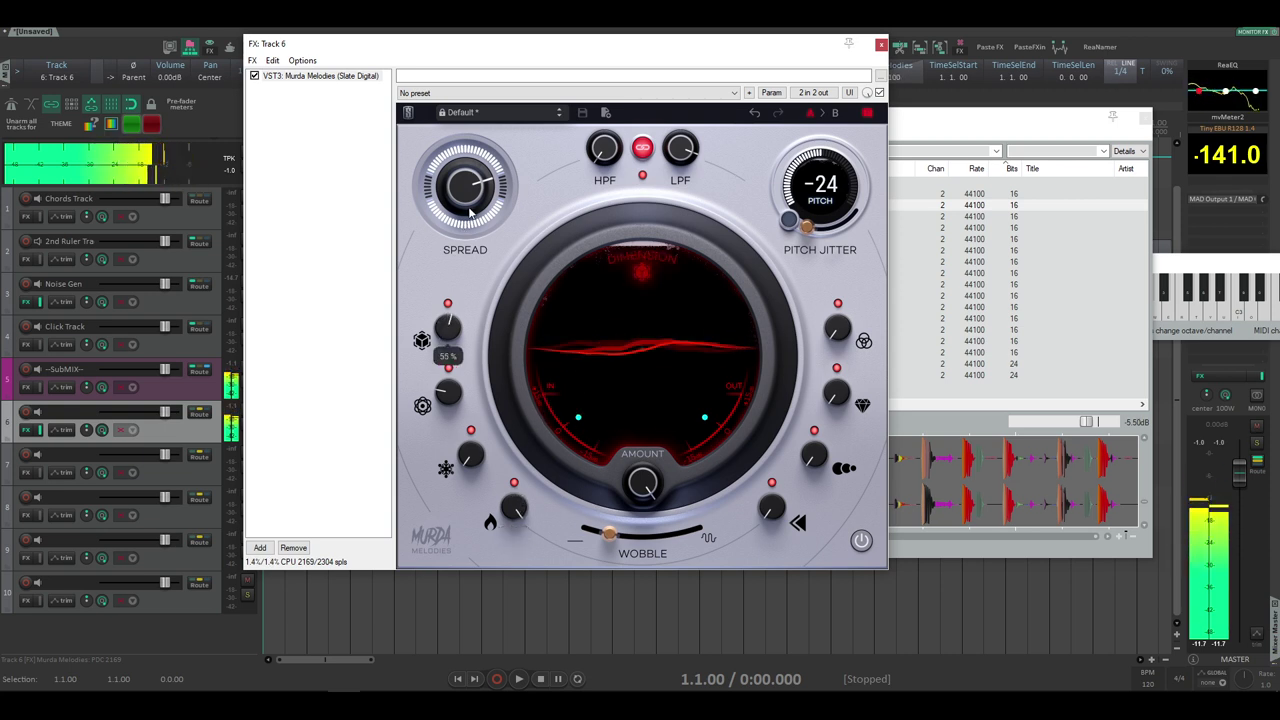
{"action": "left_click_drag", "start_coordinate": [452, 398], "coordinate": [457, 456]}
{"action": "left_click_drag", "start_coordinate": [451, 329], "coordinate": [456, 351]}
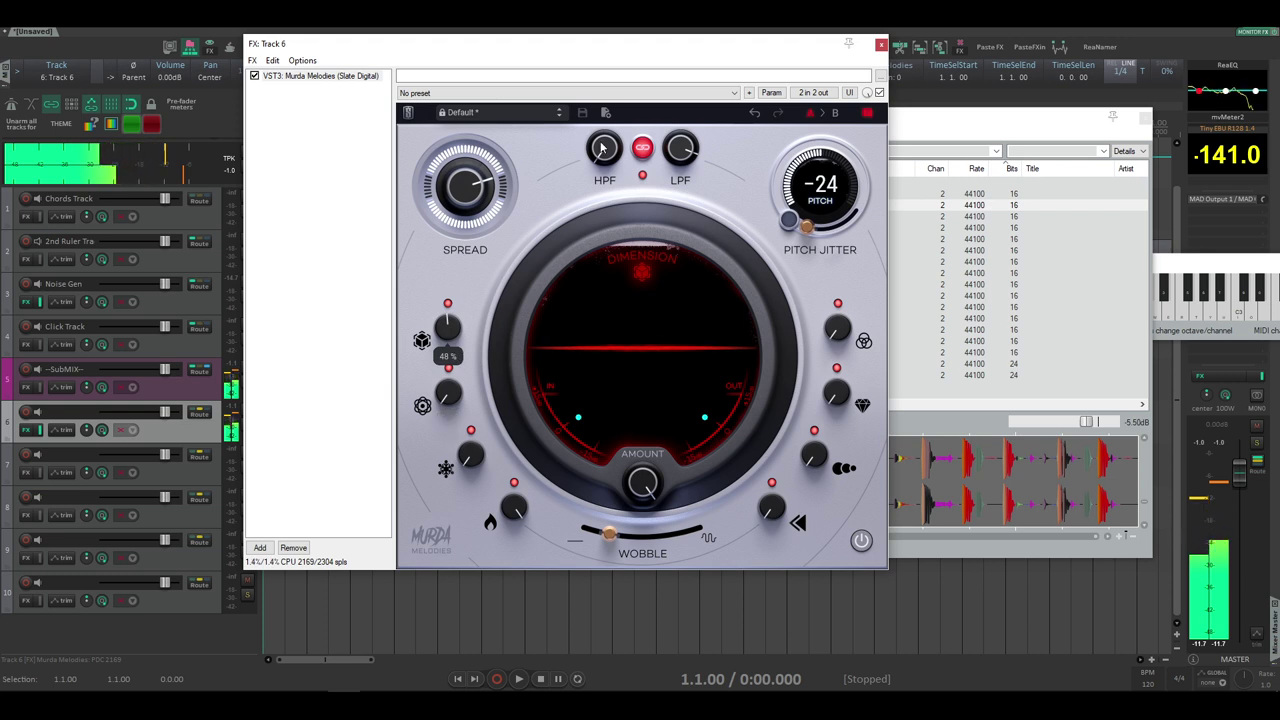
Try the linked HPF at 271 Hz with Amount at 35%, unlink the filters, and return HPF to 20.0 Hz and Spread to 0%
{"action": "left_click_drag", "start_coordinate": [600, 157], "coordinate": [649, 60]}
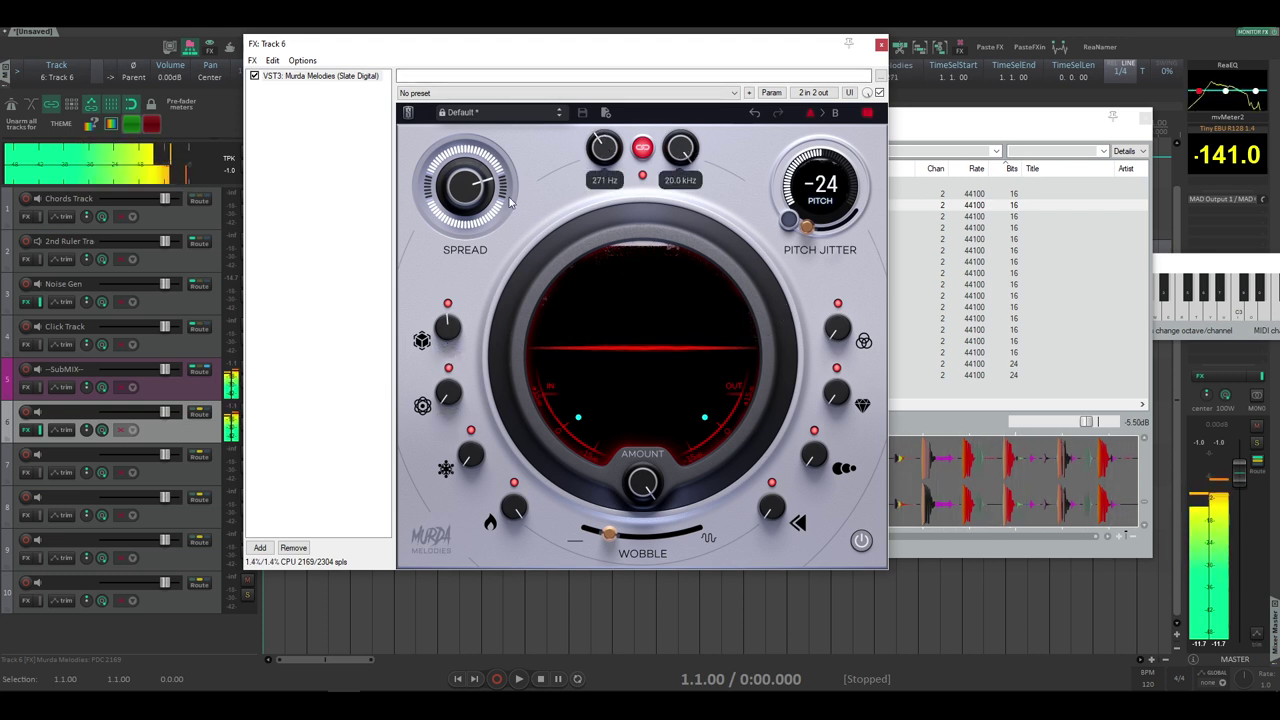
{"action": "left_click_drag", "start_coordinate": [648, 649], "coordinate": [648, 646]}
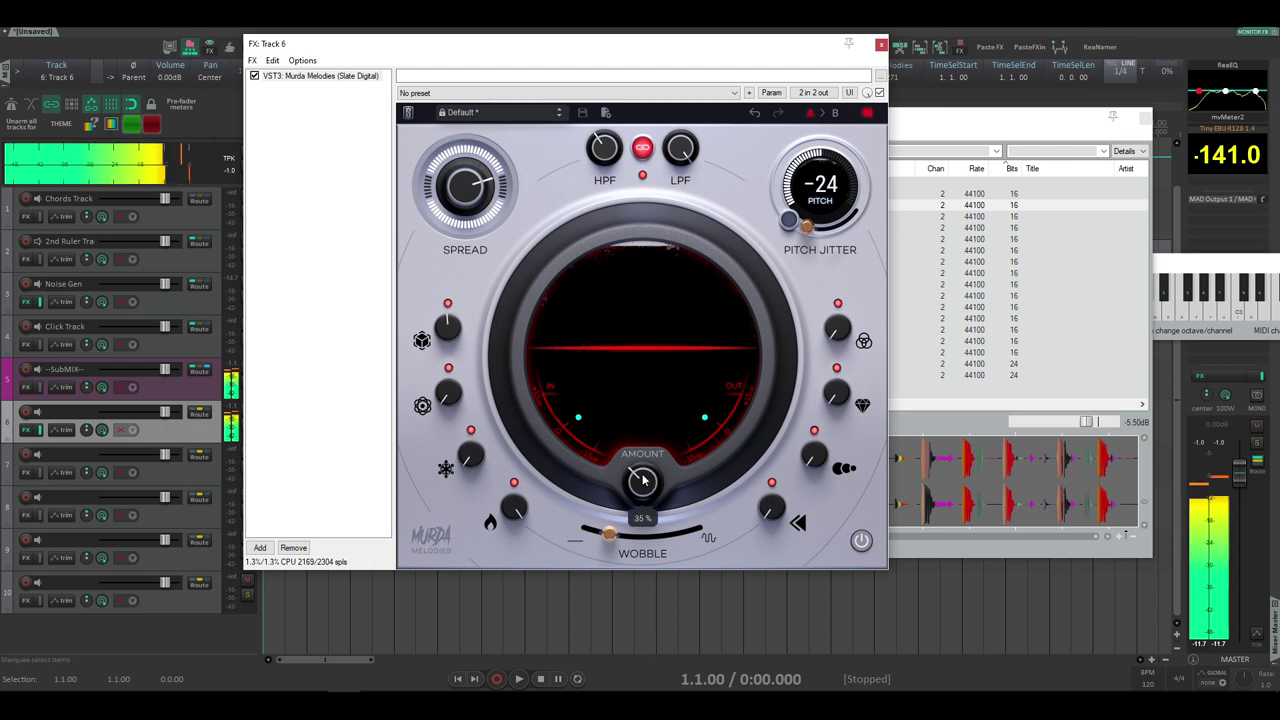
{"action": "left_click", "coordinate": [642, 147]}
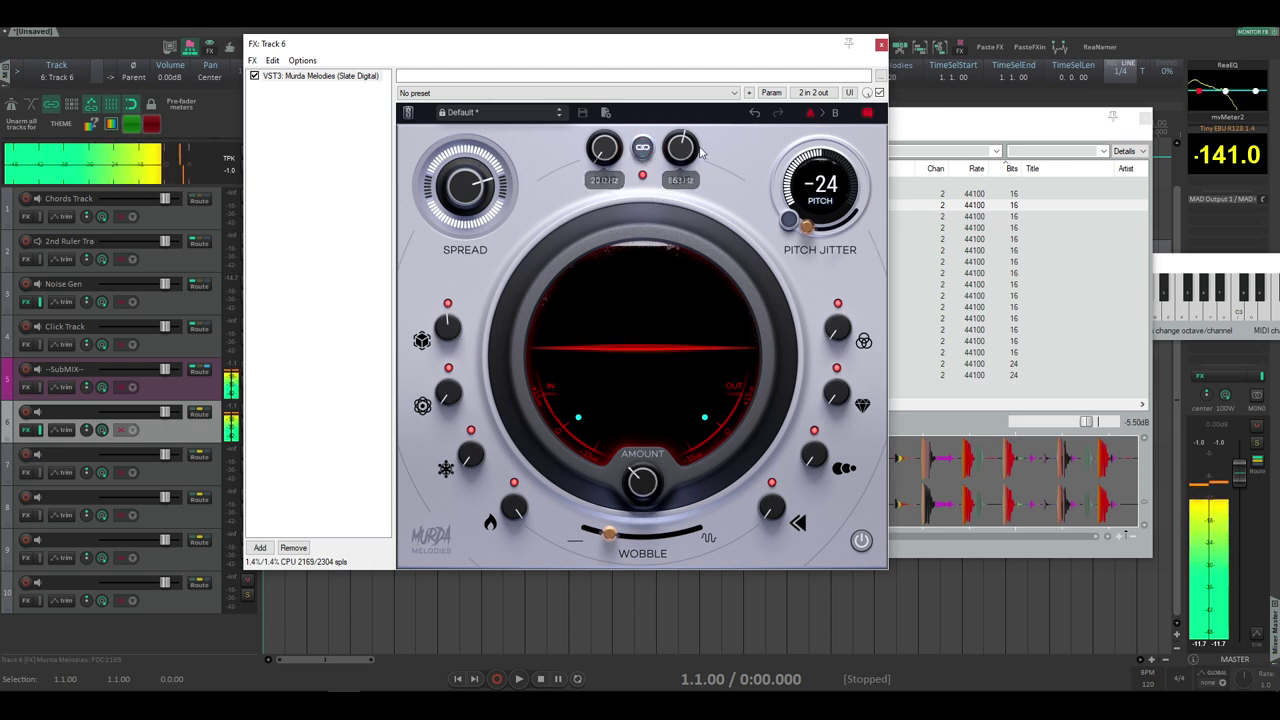
{"action": "left_click_drag", "start_coordinate": [649, 487], "coordinate": [651, 501]}
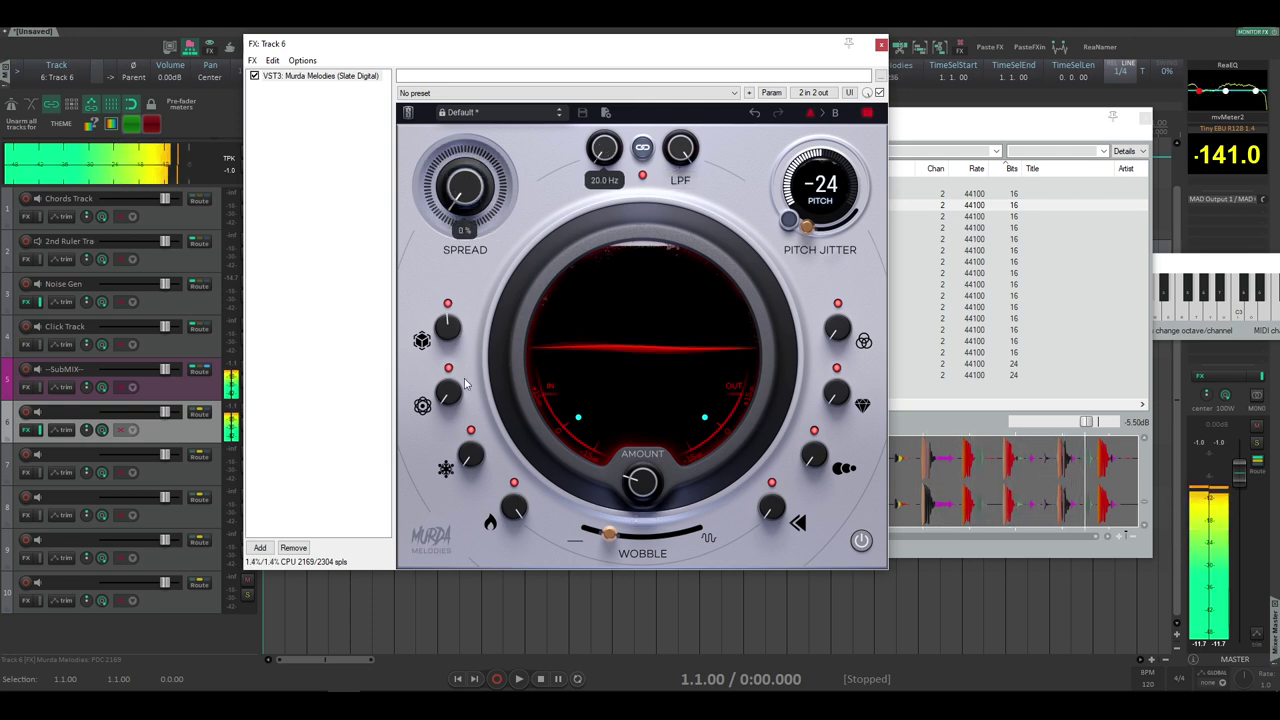
Preview Cymatics - Cobra Full Drum Loop 15 - 160 BPM through the plugin with LPF at 20.0 kHz
{"action": "left_click_drag", "start_coordinate": [967, 126], "coordinate": [964, 131]}
{"action": "left_click", "coordinate": [705, 336]}
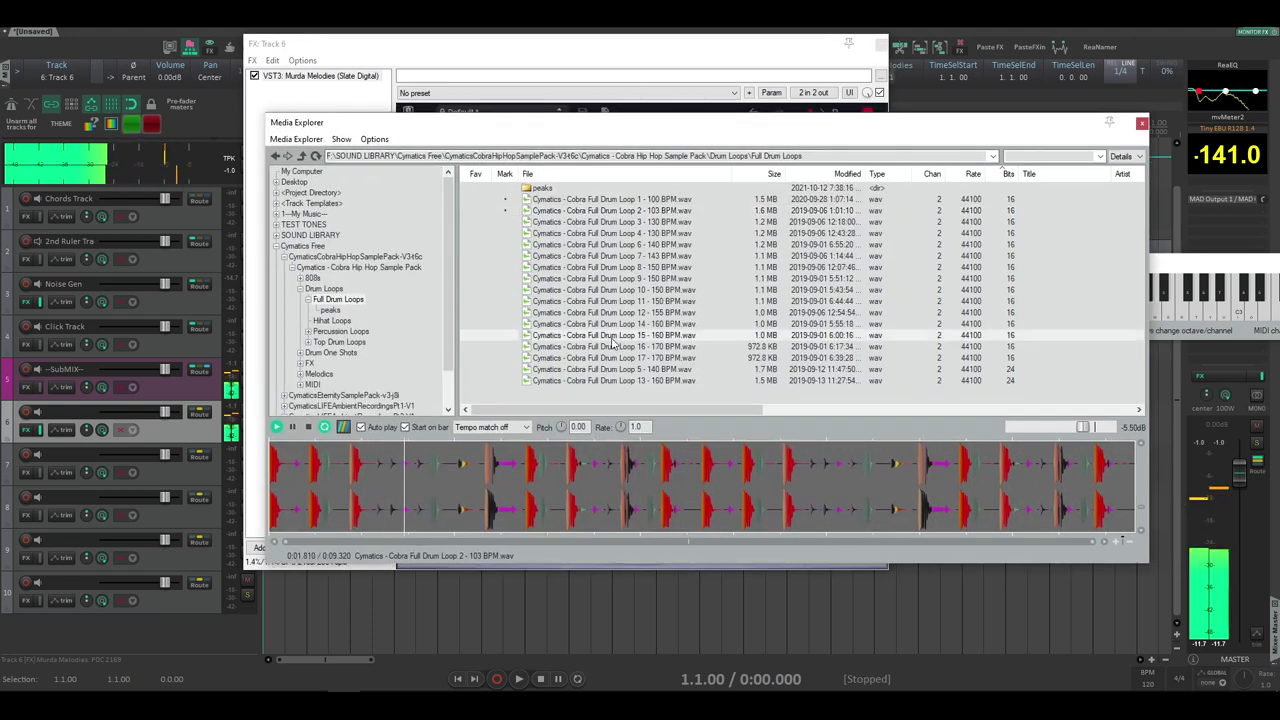
{"action": "left_click", "coordinate": [709, 57]}
{"action": "left_click_drag", "start_coordinate": [682, 150], "coordinate": [724, 59]}
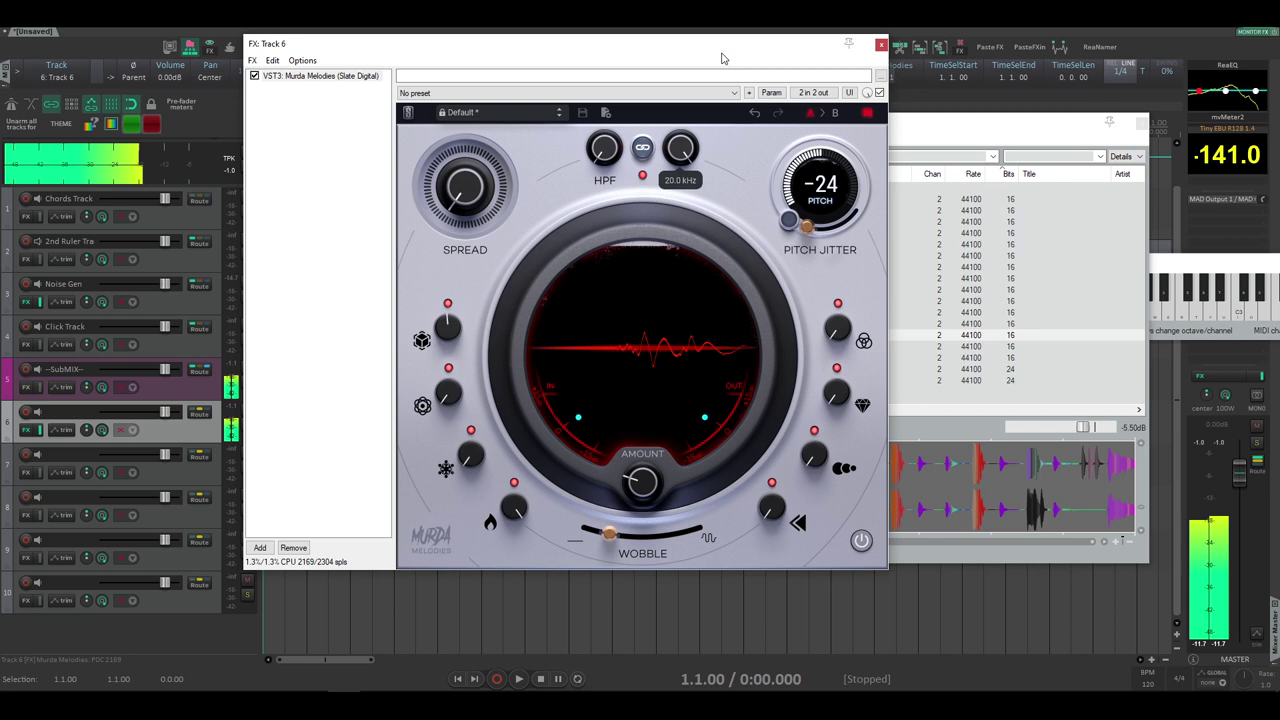
Reset Pitch to 0, turn Amount to maximum, and bring Dimension and Wobble down to minimum
{"action": "double_click", "coordinate": [832, 200]}
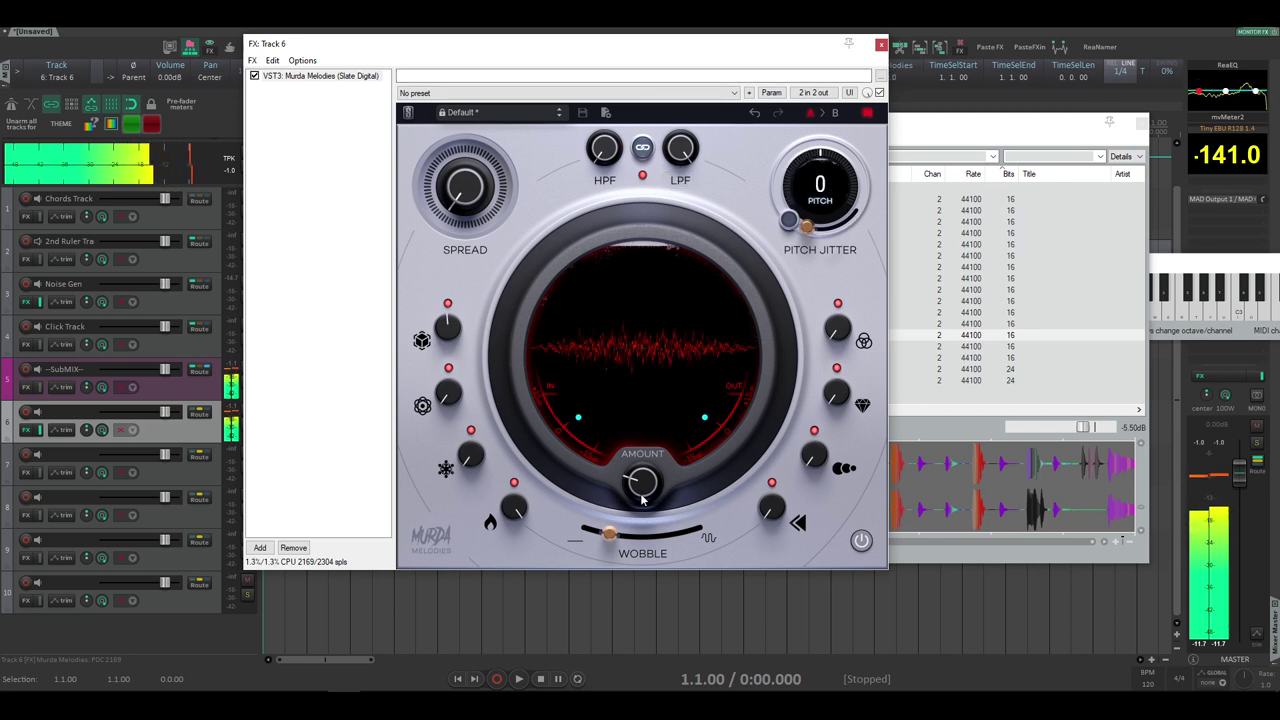
{"action": "left_click_drag", "start_coordinate": [642, 488], "coordinate": [657, 306]}
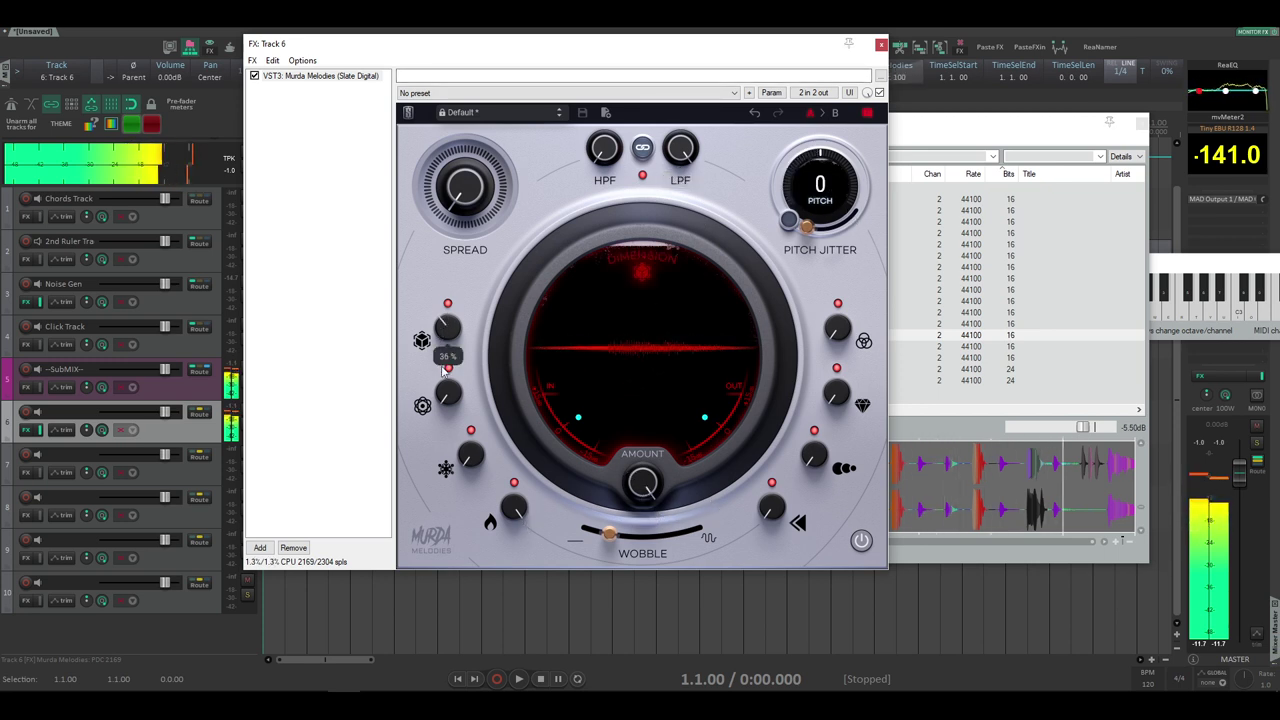
{"action": "double_click", "coordinate": [448, 329]}
{"action": "double_click", "coordinate": [636, 521]}
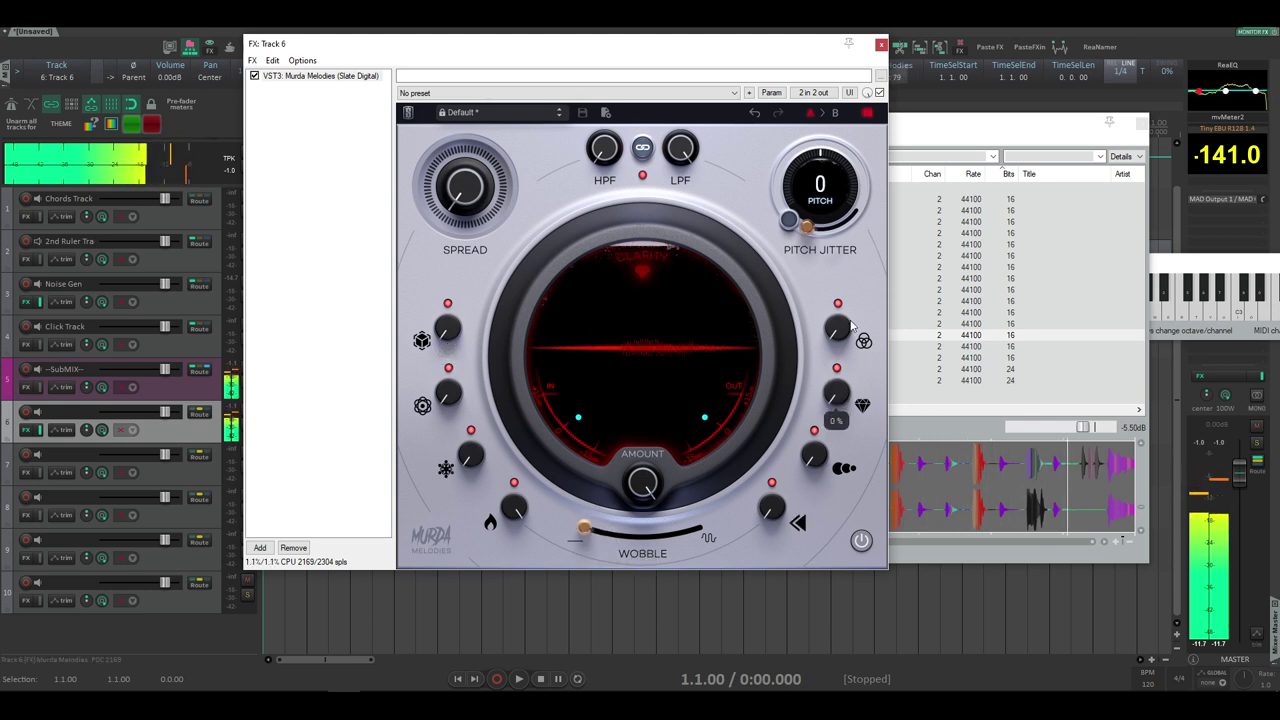
Audition the three-circle effect, return it to 0%, set Heat to 53%, and bring the Media Explorer forward
{"action": "left_click_drag", "start_coordinate": [851, 325], "coordinate": [882, 175]}
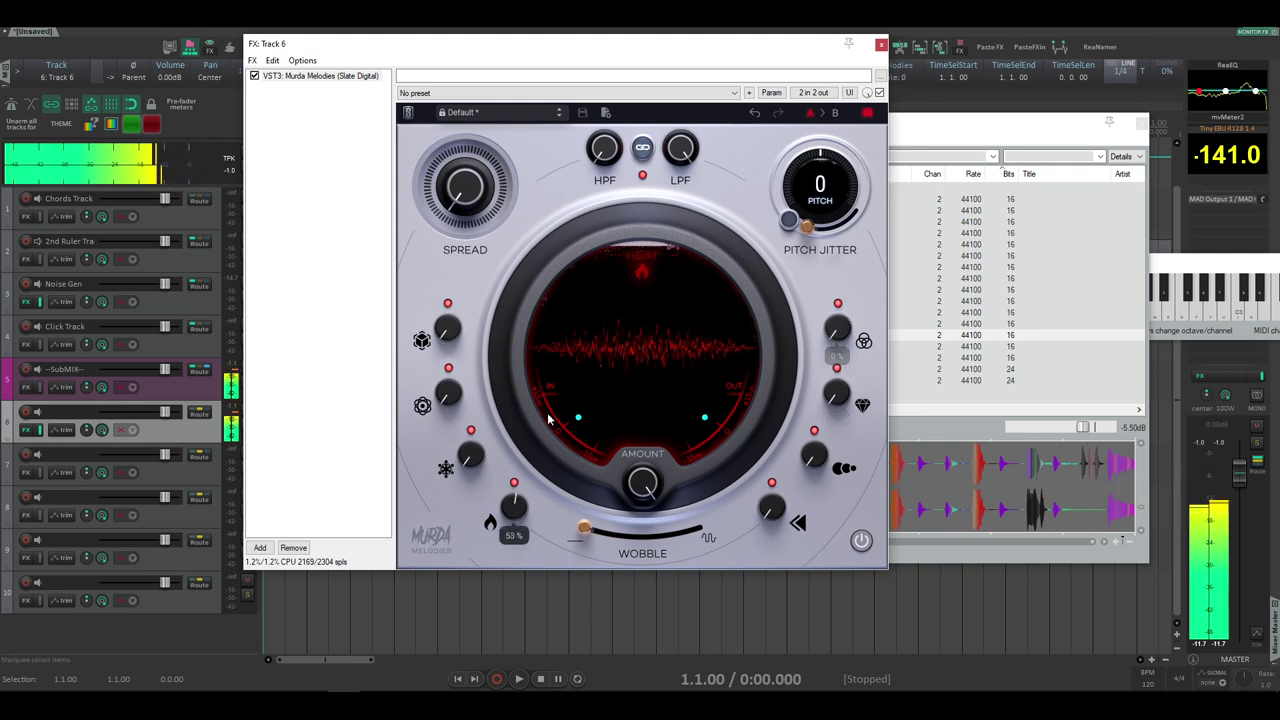
{"action": "left_click", "coordinate": [959, 140]}
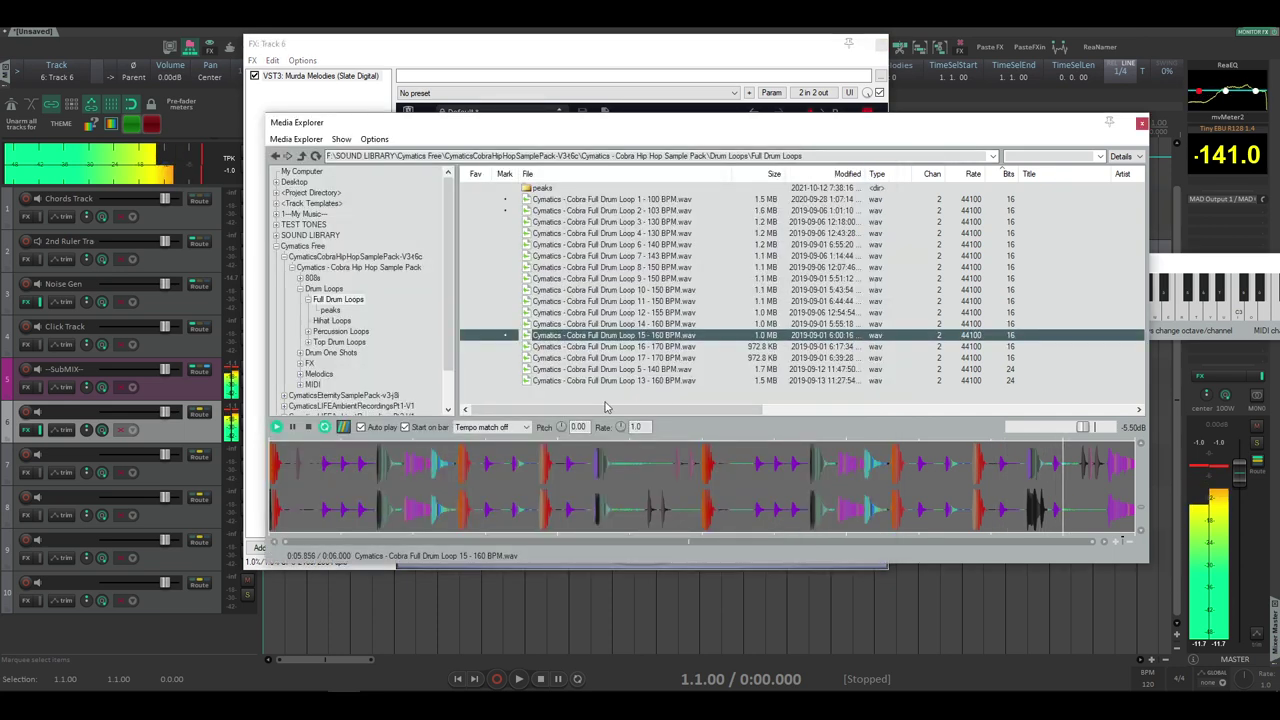